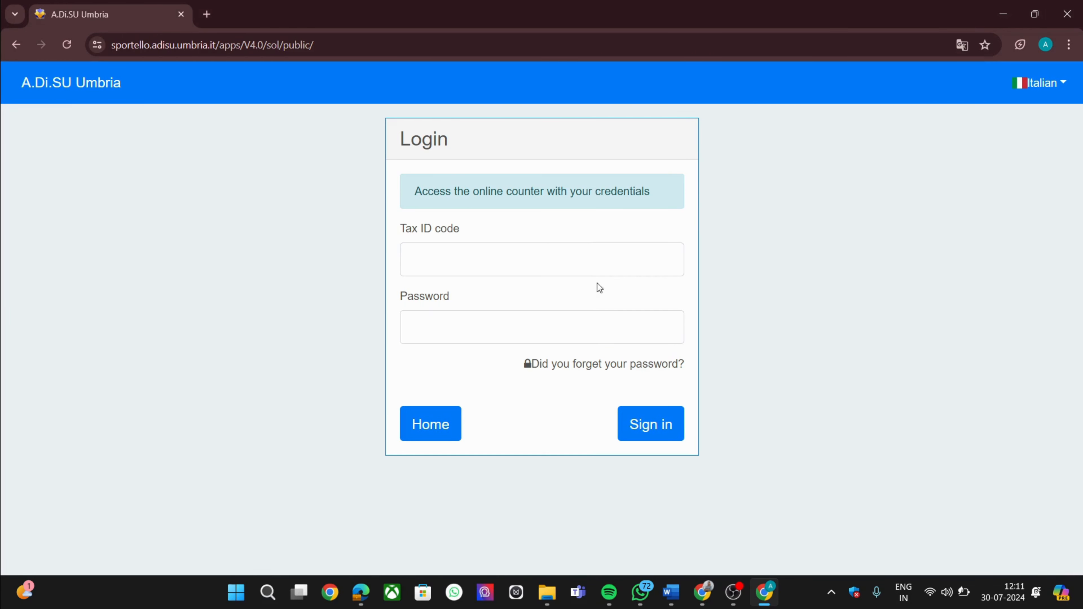
Sign in to the online counter with the Tax ID code and account password
{"action": "left_click", "coordinate": [587, 257]}
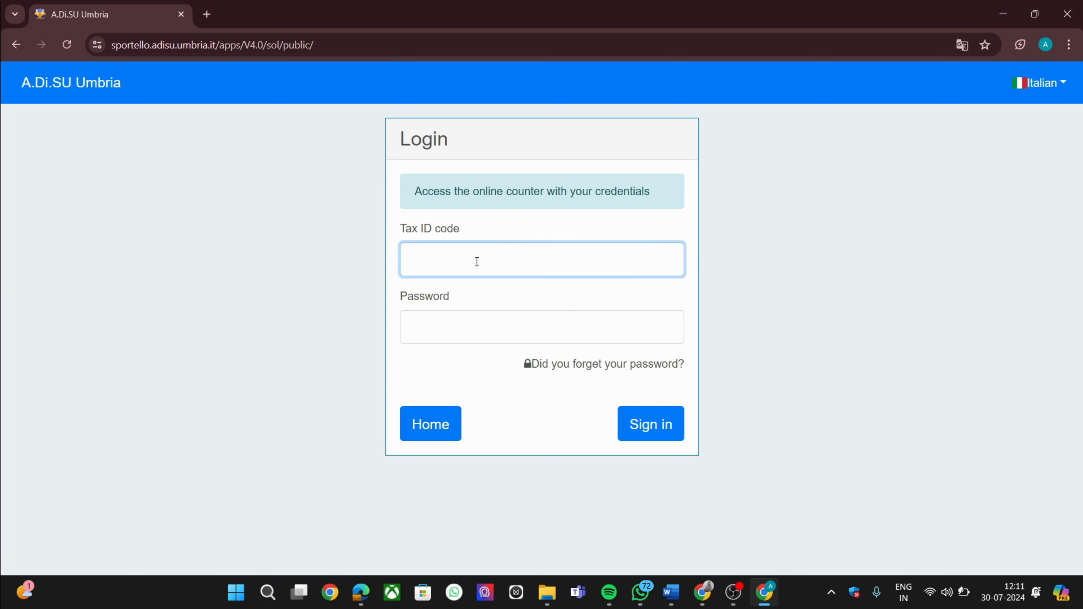
{"action": "key", "text": "ctrl+v"}
{"action": "left_click", "coordinate": [499, 327]}
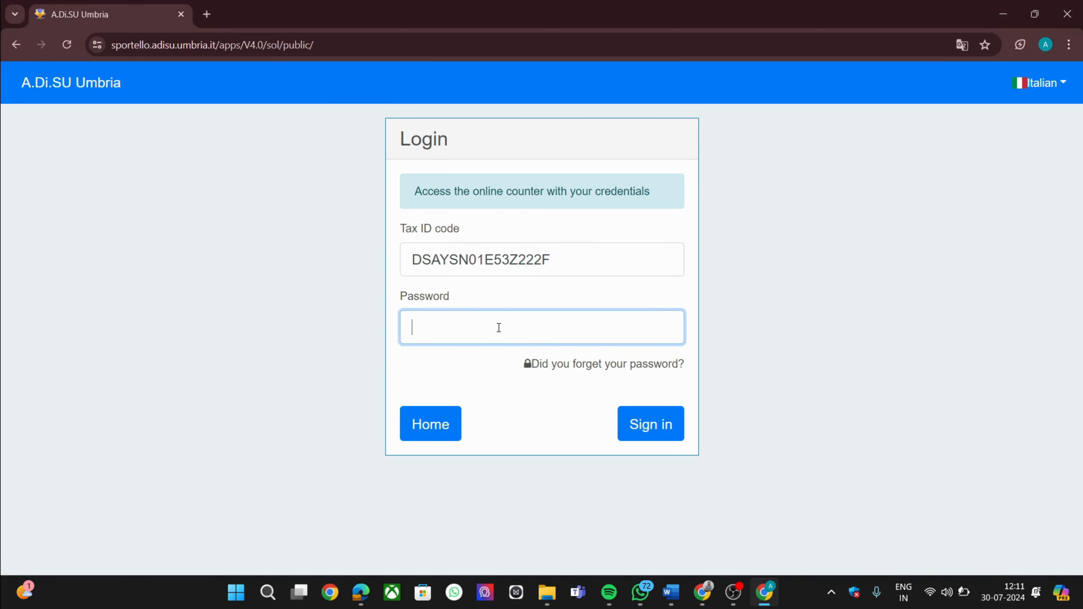
{"action": "type", "text": "•••••••••••"}
{"action": "left_click", "coordinate": [649, 425]}
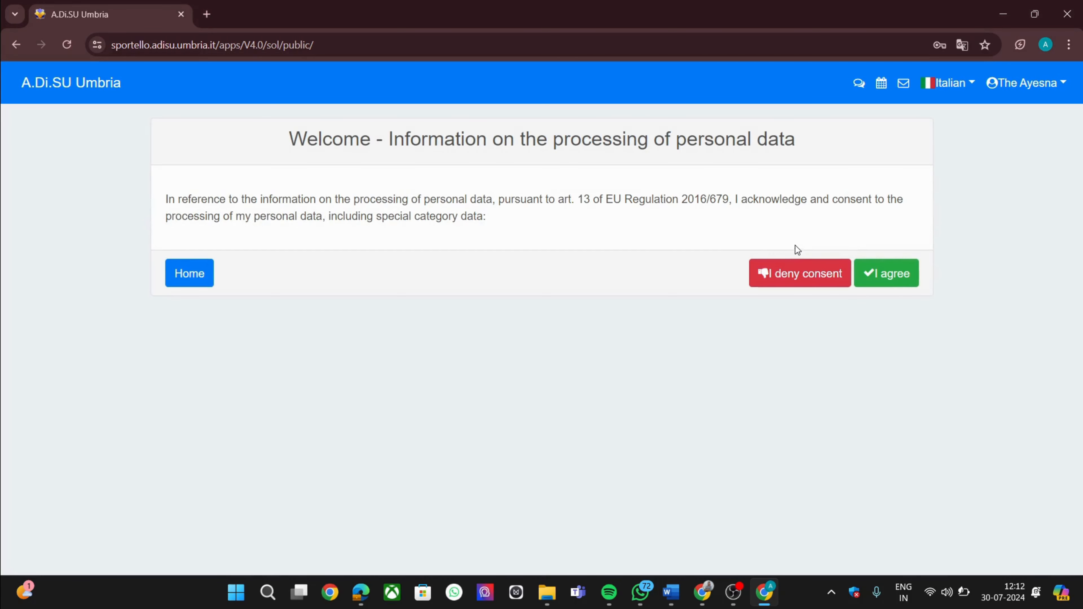
Agree to the personal data processing and switch the portal language to English
{"action": "left_click", "coordinate": [902, 277]}
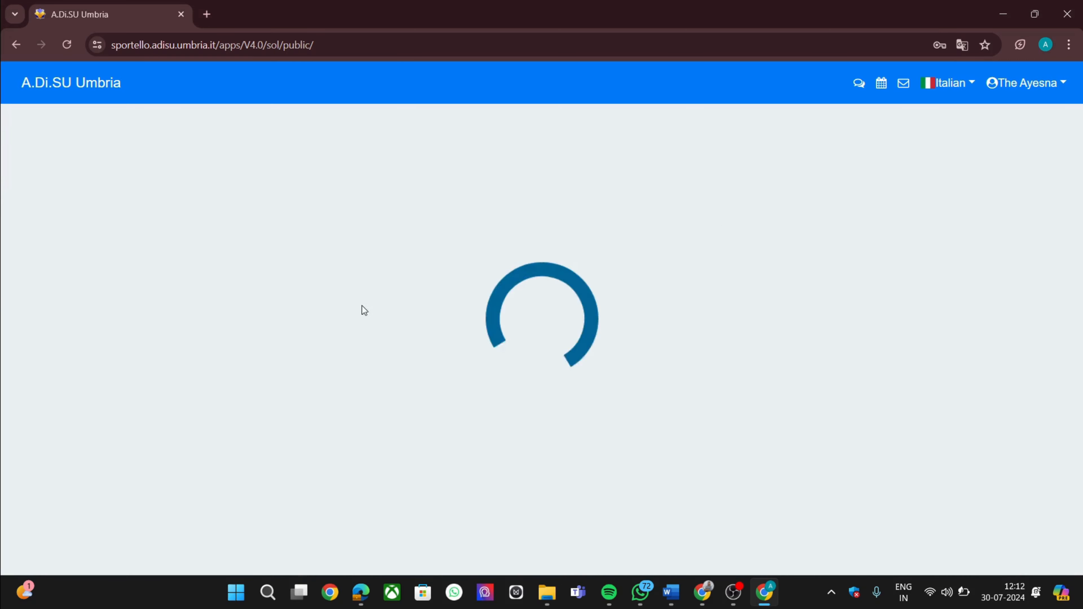
{"action": "scroll", "coordinate": [435, 340], "scroll_direction": "down", "scroll_amount": 1}
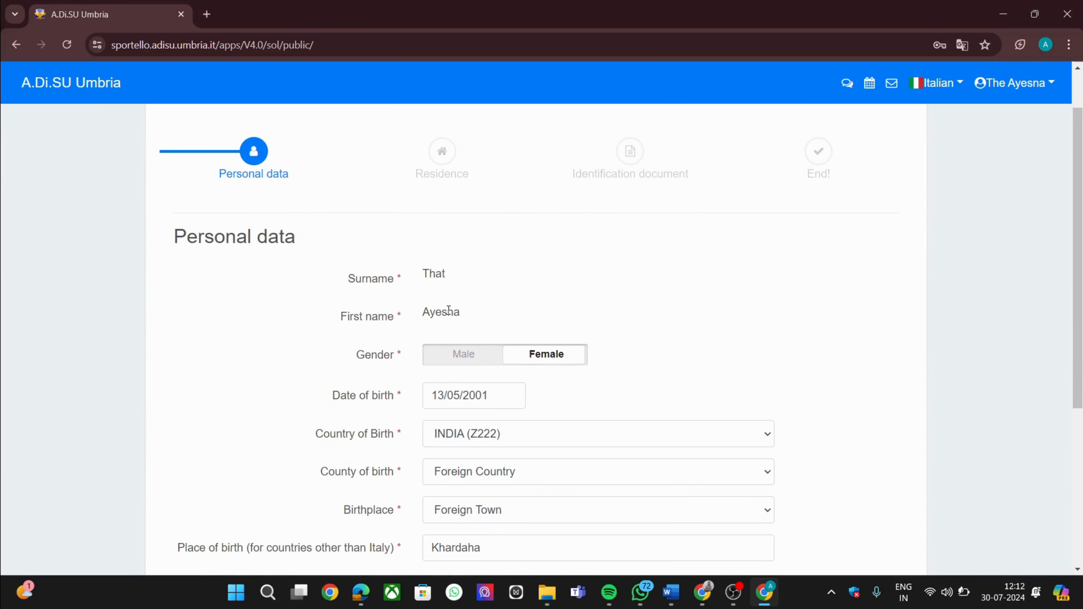
{"action": "scroll", "coordinate": [449, 310], "scroll_direction": "down", "scroll_amount": 3}
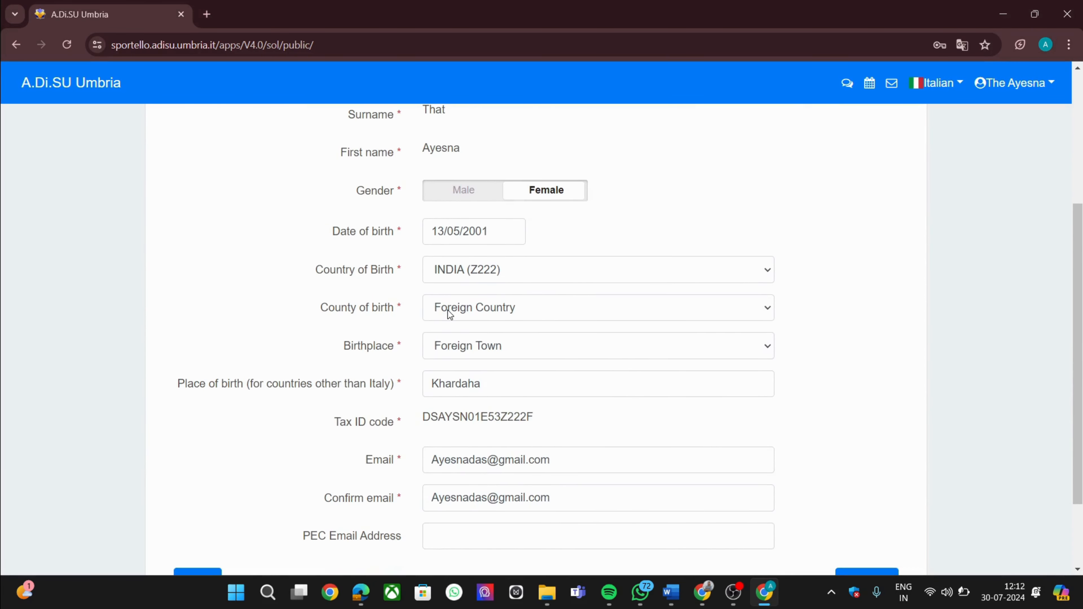
{"action": "right_click", "coordinate": [817, 242]}
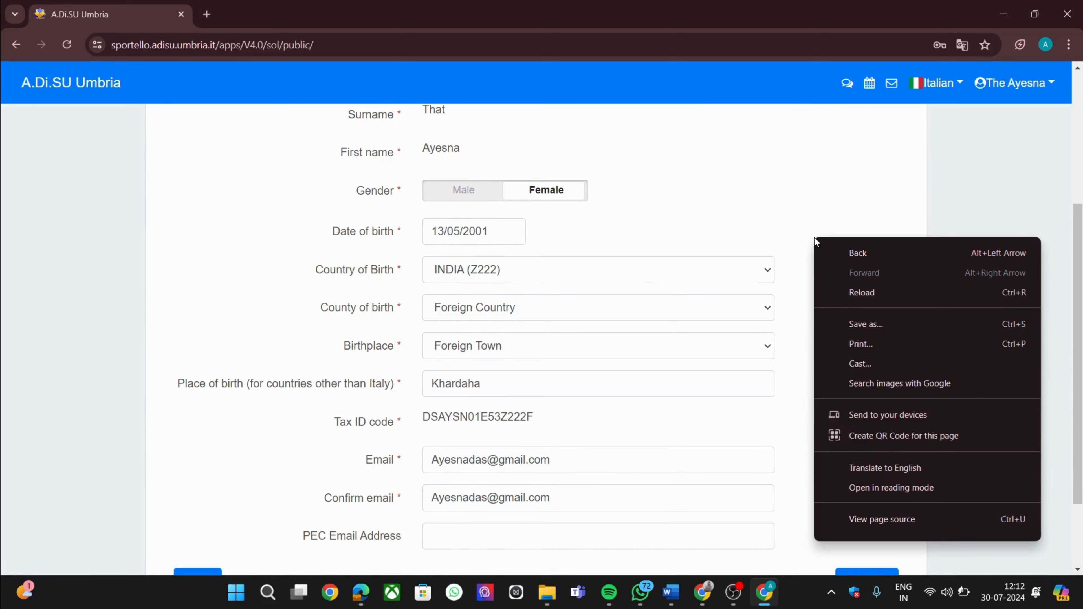
{"action": "left_click", "coordinate": [887, 469]}
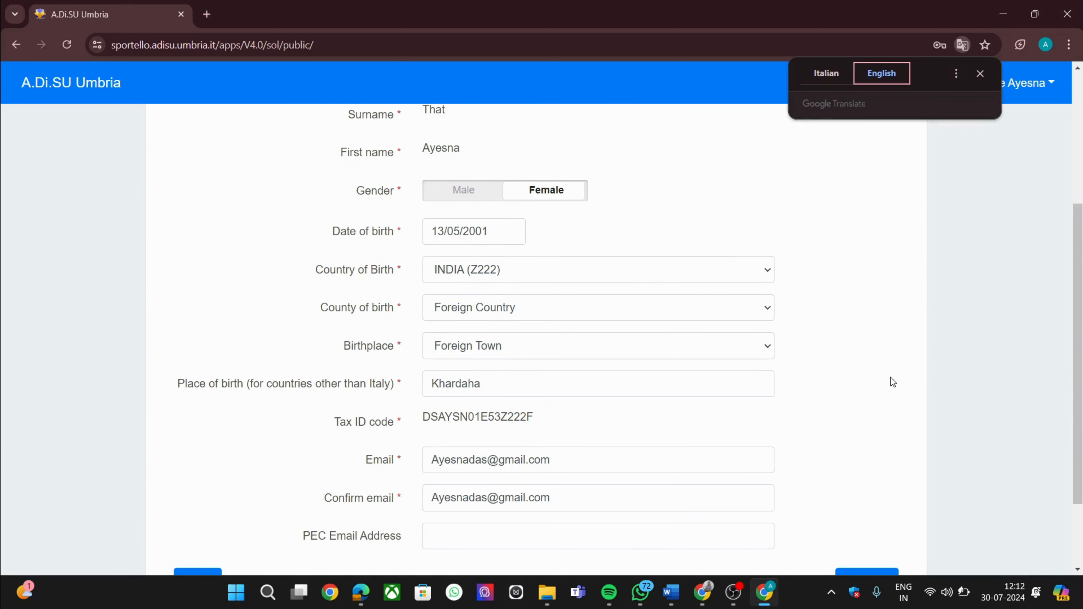
{"action": "scroll", "coordinate": [911, 326], "scroll_direction": "down", "scroll_amount": 1}
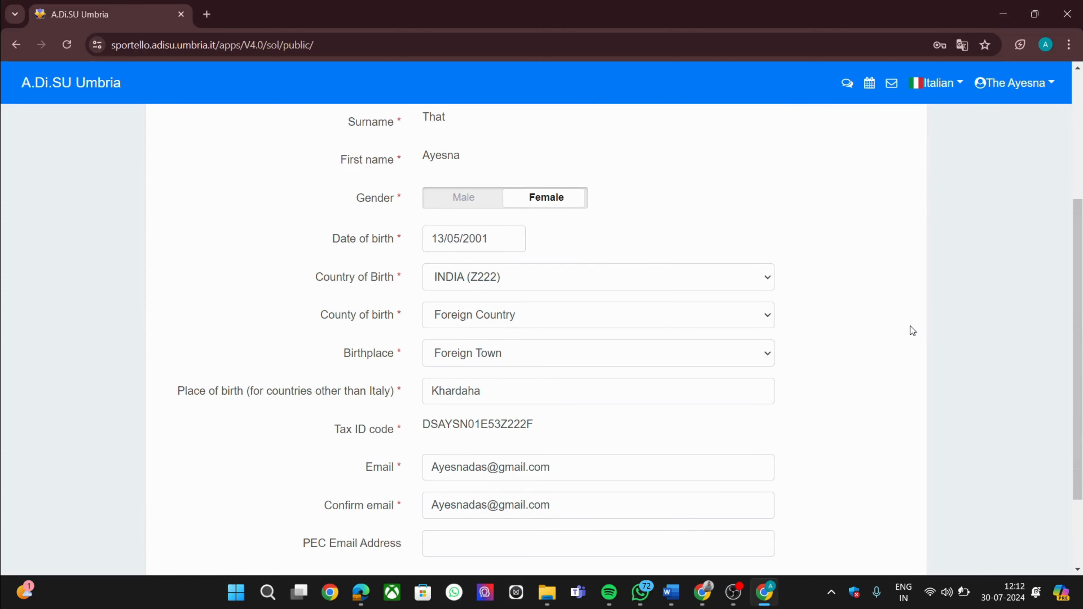
{"action": "left_click", "coordinate": [945, 83]}
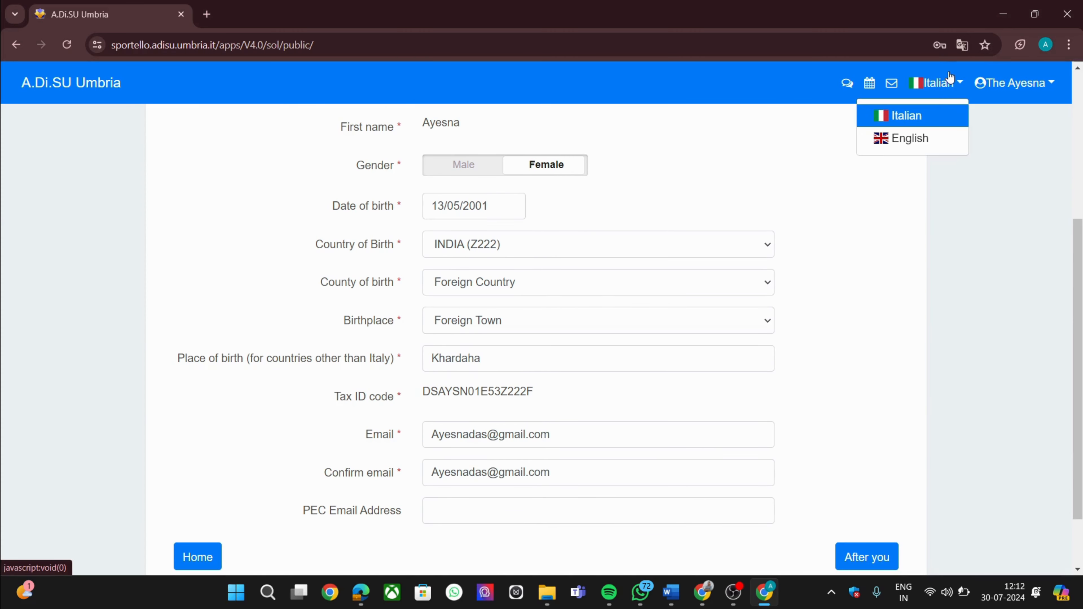
{"action": "left_click", "coordinate": [937, 142]}
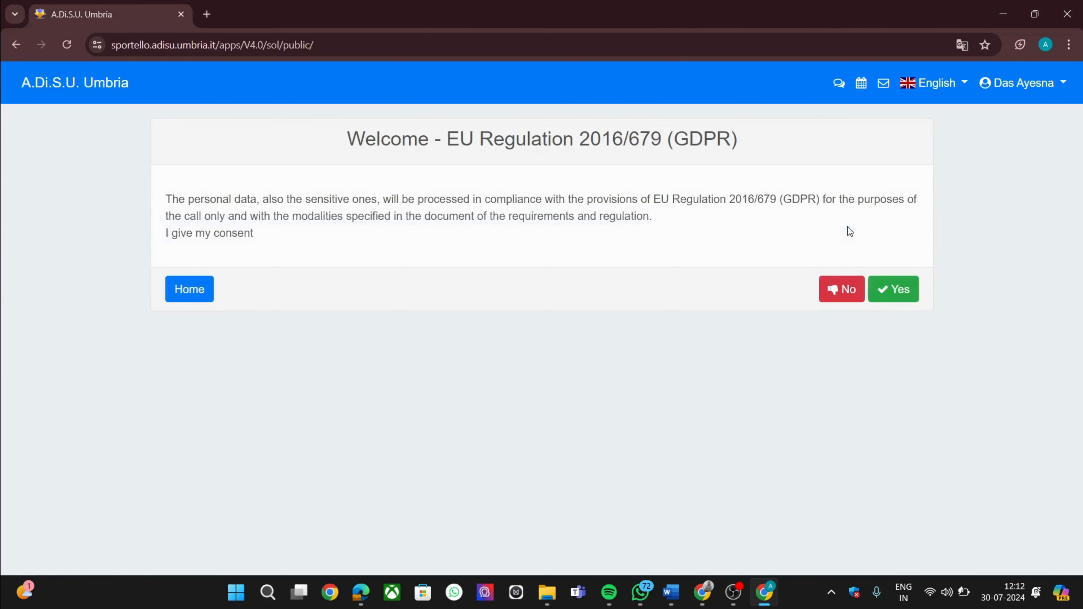
Give GDPR consent and confirm the personal data page
{"action": "left_click", "coordinate": [903, 295]}
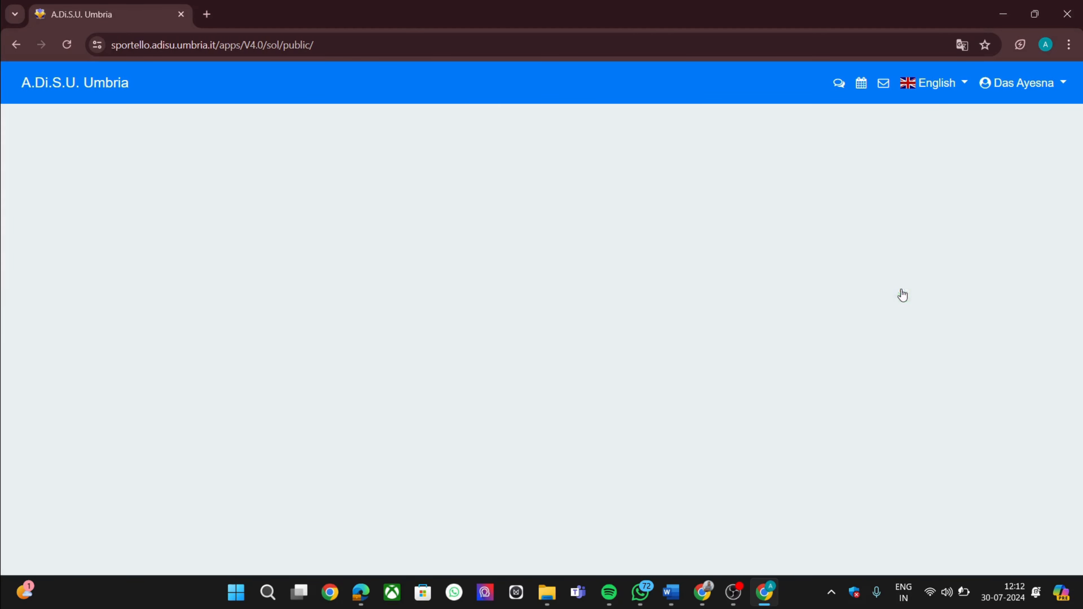
{"action": "scroll", "coordinate": [741, 404], "scroll_direction": "down", "scroll_amount": 4}
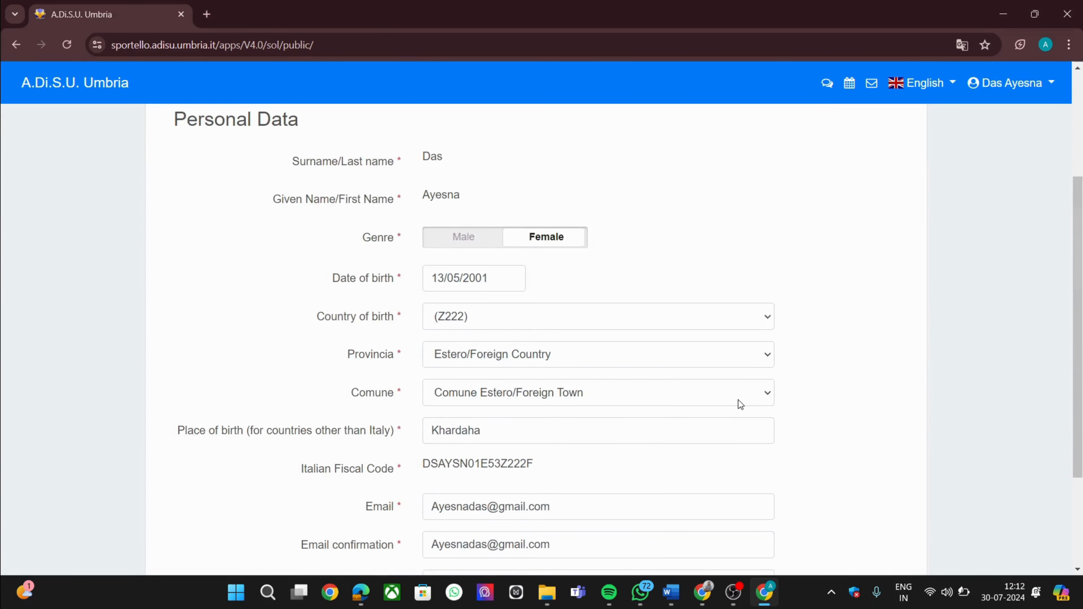
{"action": "scroll", "coordinate": [740, 405], "scroll_direction": "down", "scroll_amount": 2}
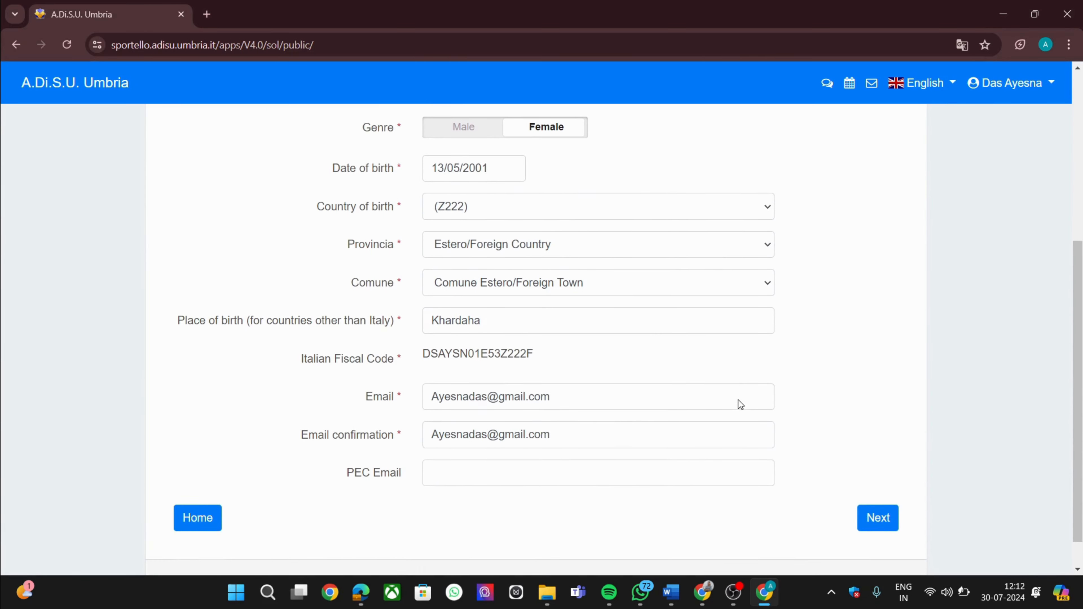
{"action": "left_click", "coordinate": [877, 507]}
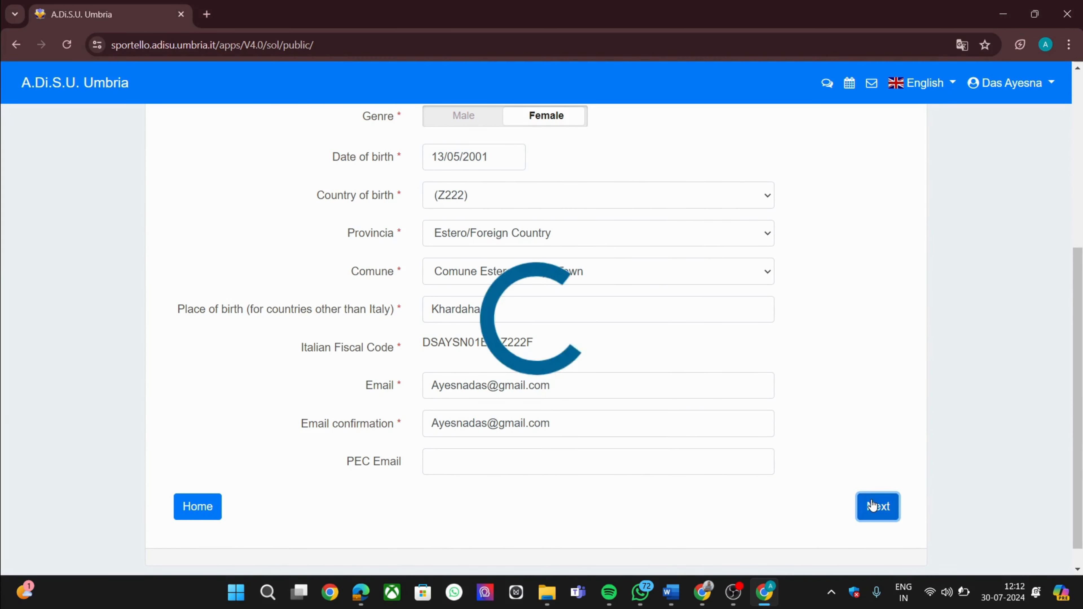
Set the address province to Estero/Foreign Country and continue
{"action": "scroll", "coordinate": [872, 499], "scroll_direction": "down", "scroll_amount": 6}
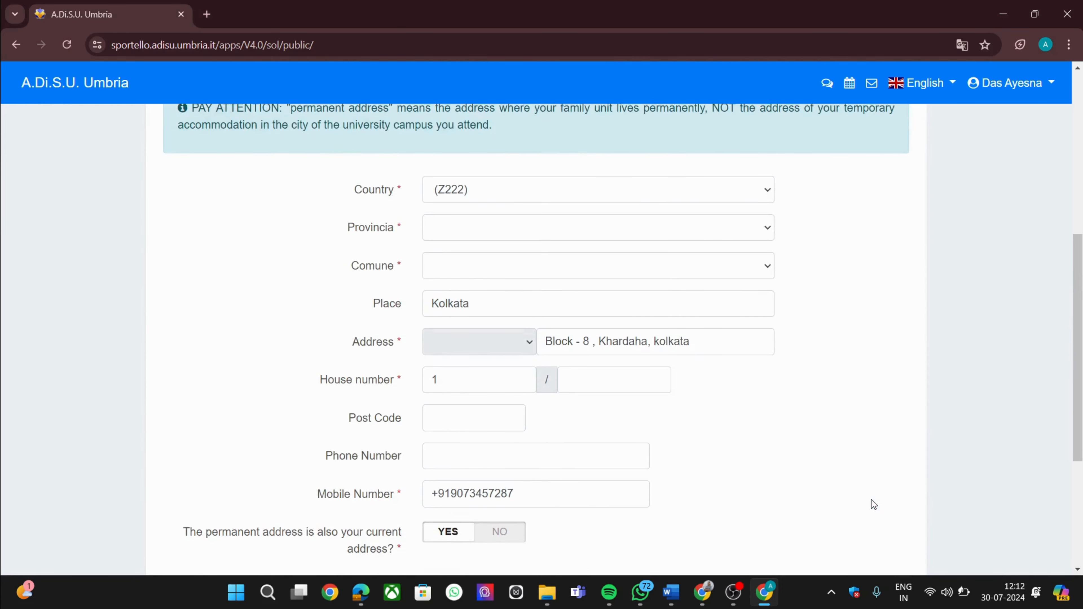
{"action": "right_click", "coordinate": [872, 499]}
{"action": "left_click", "coordinate": [522, 237]}
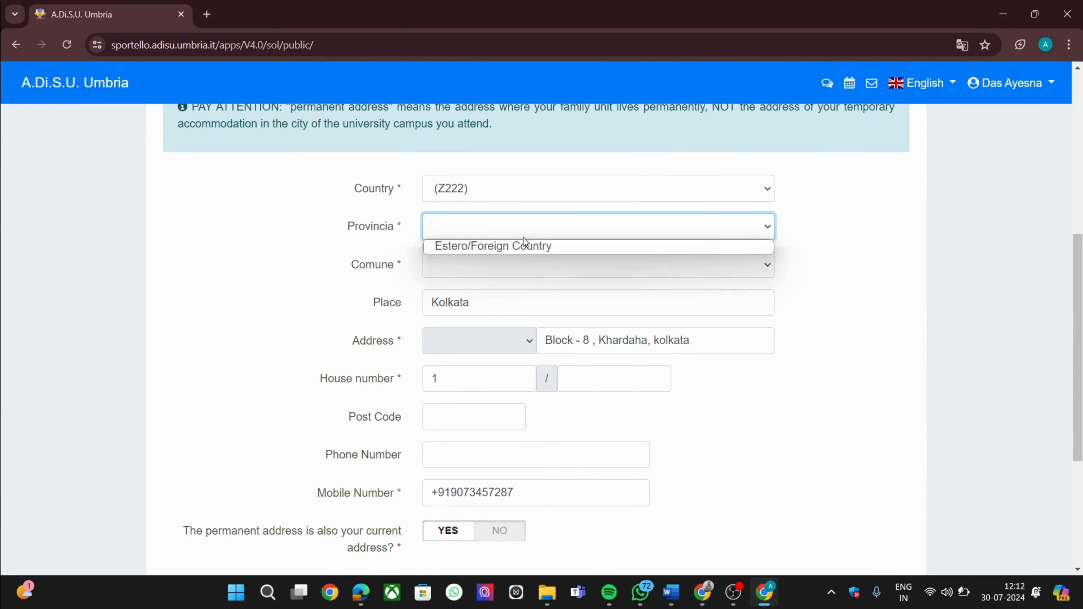
{"action": "left_click", "coordinate": [528, 255]}
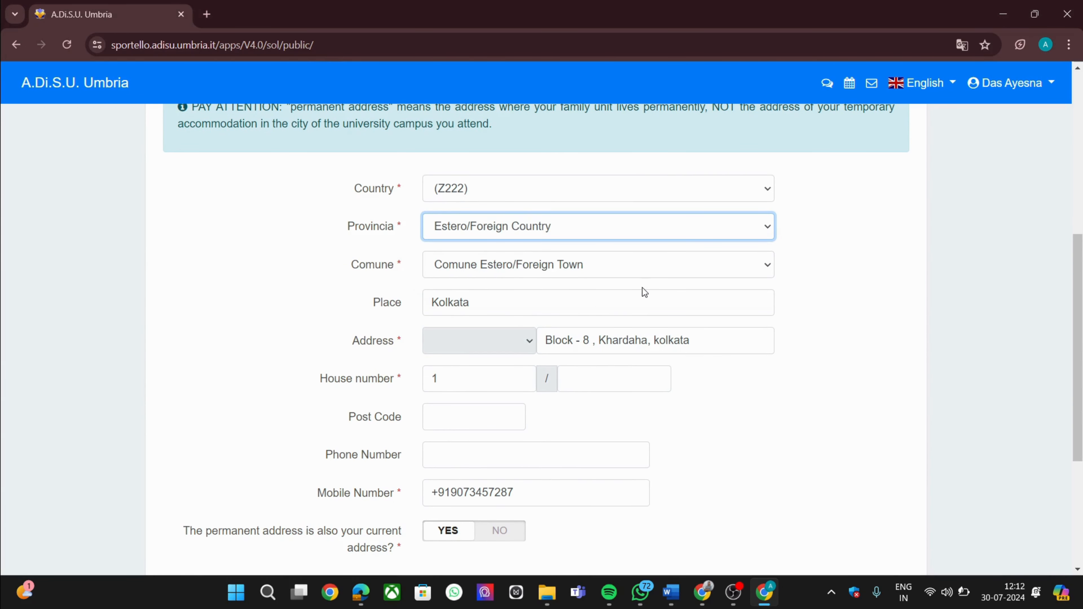
{"action": "scroll", "coordinate": [642, 288], "scroll_direction": "down", "scroll_amount": 1}
{"action": "scroll", "coordinate": [642, 288], "scroll_direction": "down", "scroll_amount": 2}
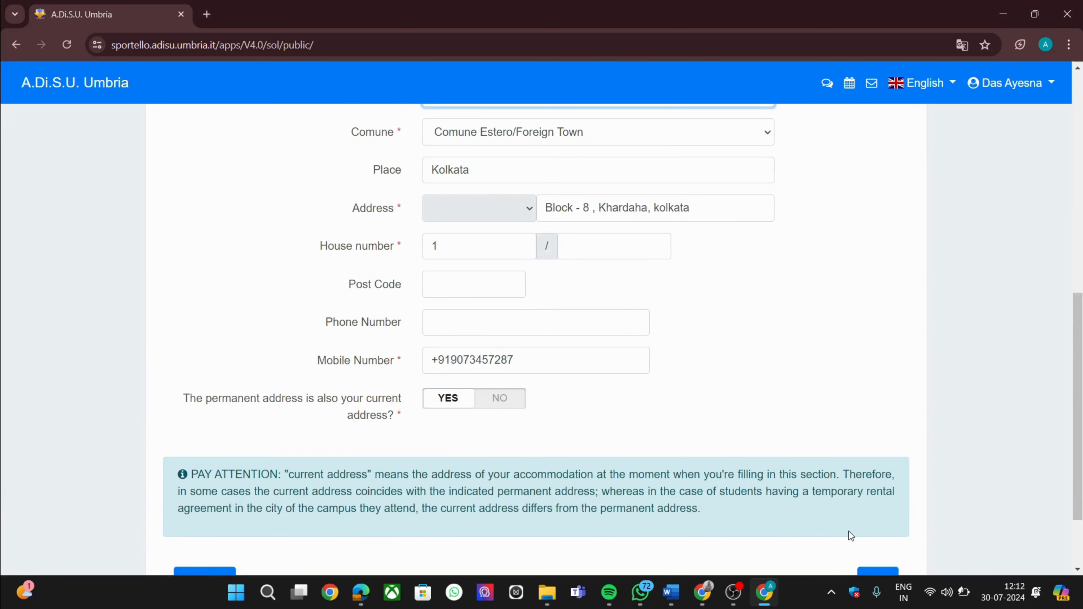
{"action": "scroll", "coordinate": [849, 533], "scroll_direction": "down", "scroll_amount": 2}
{"action": "left_click", "coordinate": [872, 482]}
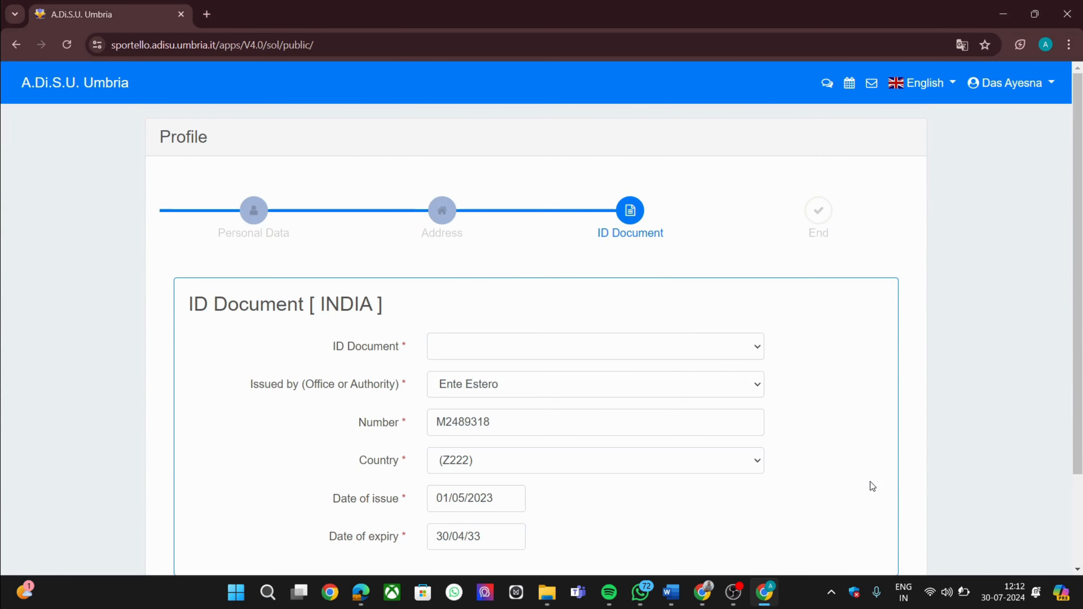
Submit the ID document step without choosing a document type
{"action": "left_click", "coordinate": [704, 342]}
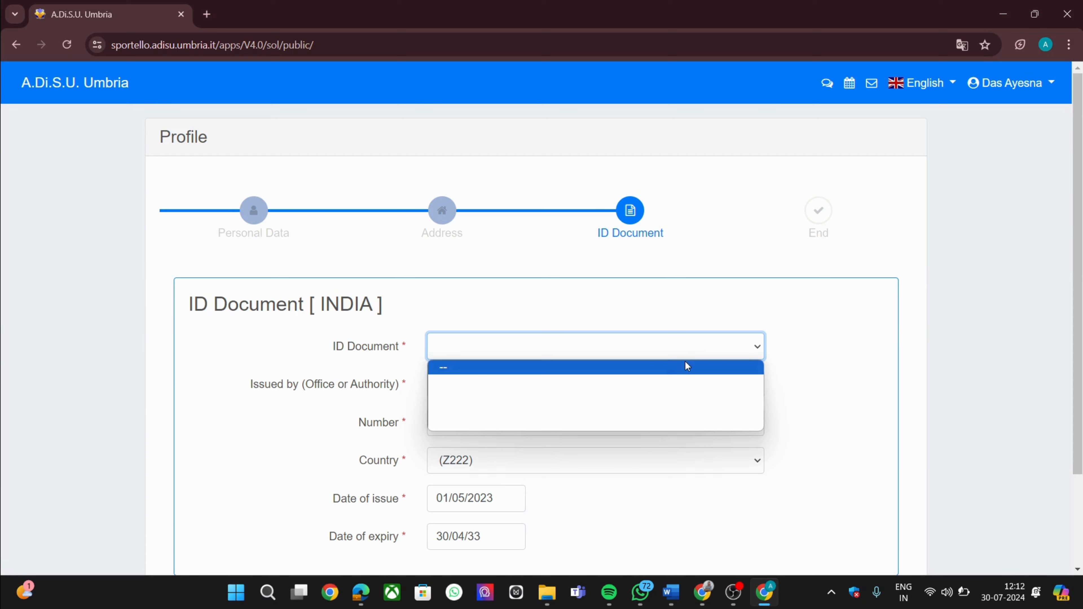
{"action": "left_click", "coordinate": [840, 298]}
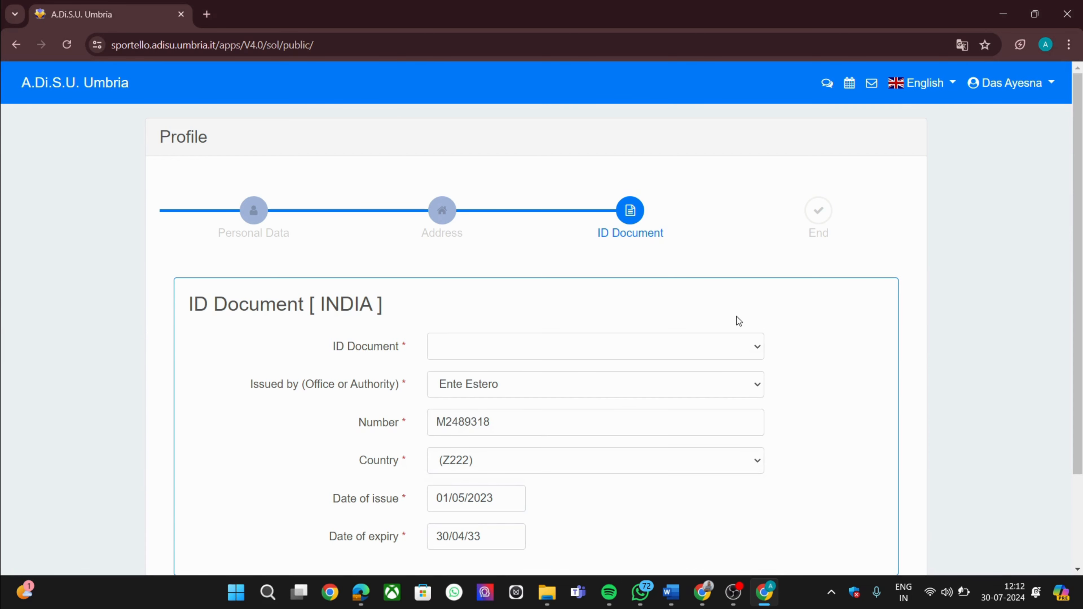
{"action": "left_click", "coordinate": [738, 346]}
{"action": "left_click", "coordinate": [849, 308]}
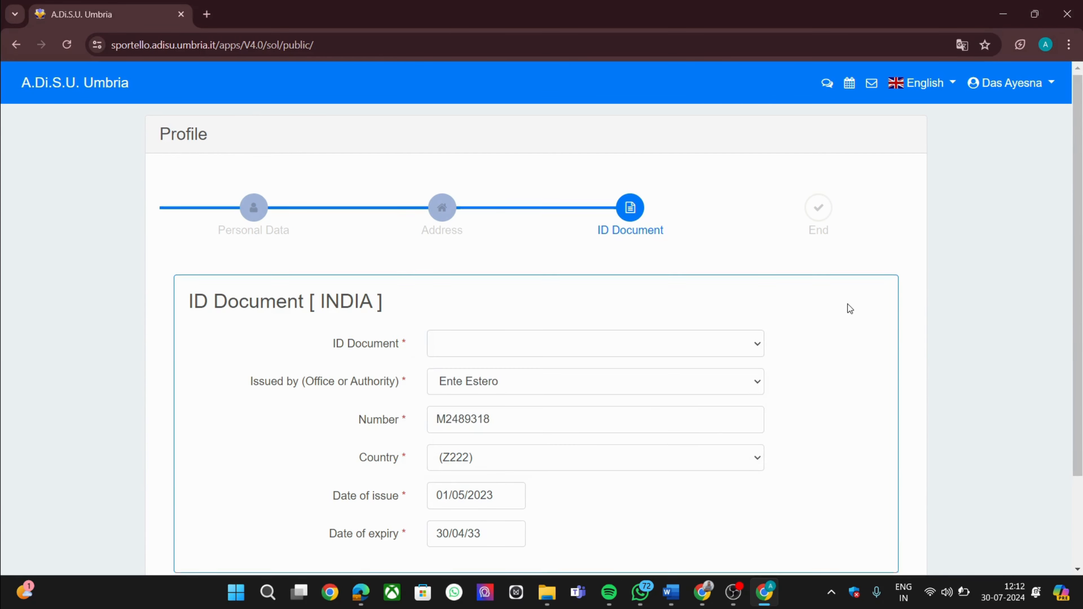
{"action": "scroll", "coordinate": [847, 304], "scroll_direction": "down", "scroll_amount": 3}
{"action": "left_click", "coordinate": [879, 485]}
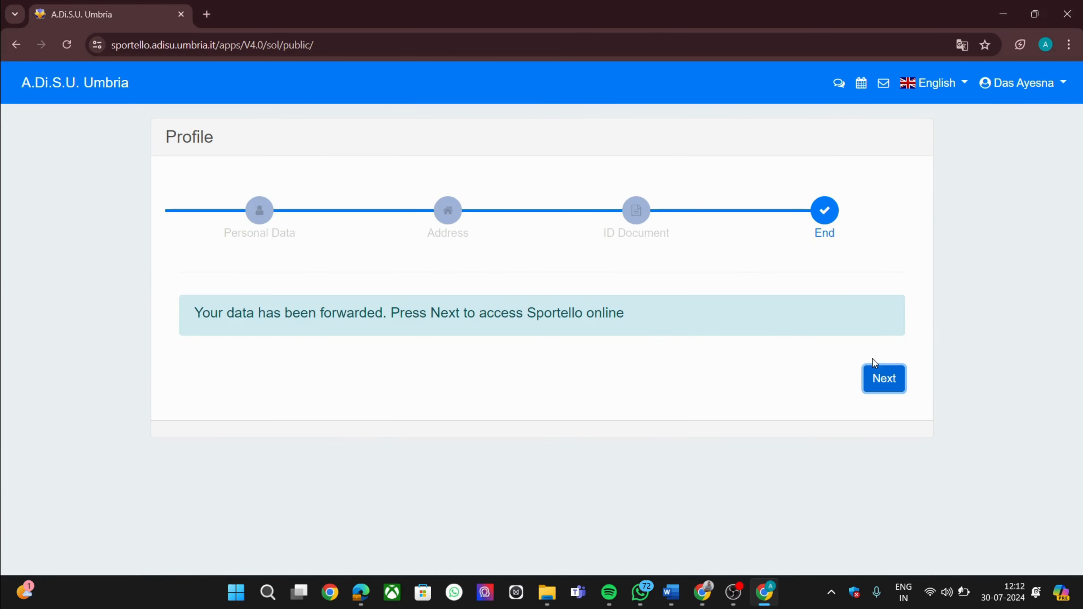
Start the Scholarship application from the 2024/2025 services applications
{"action": "left_click", "coordinate": [881, 379]}
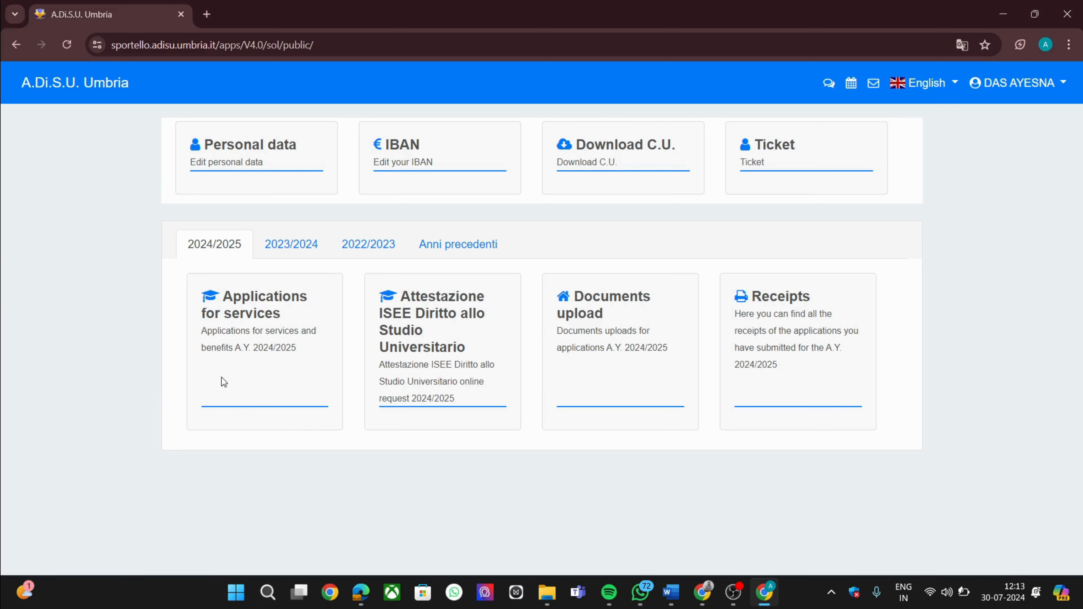
{"action": "left_click", "coordinate": [282, 313]}
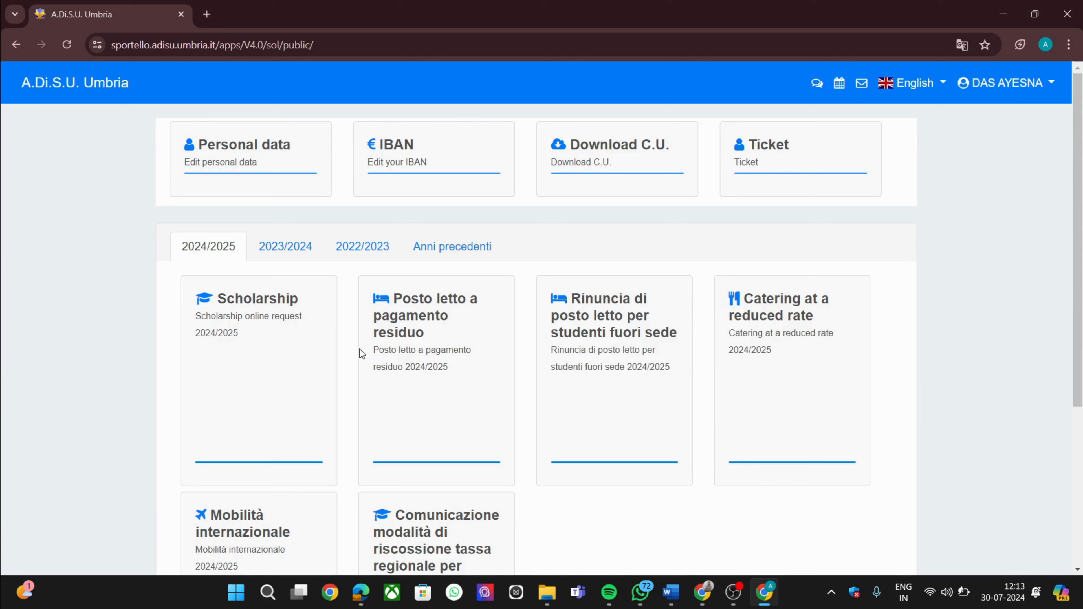
{"action": "left_click", "coordinate": [280, 310]}
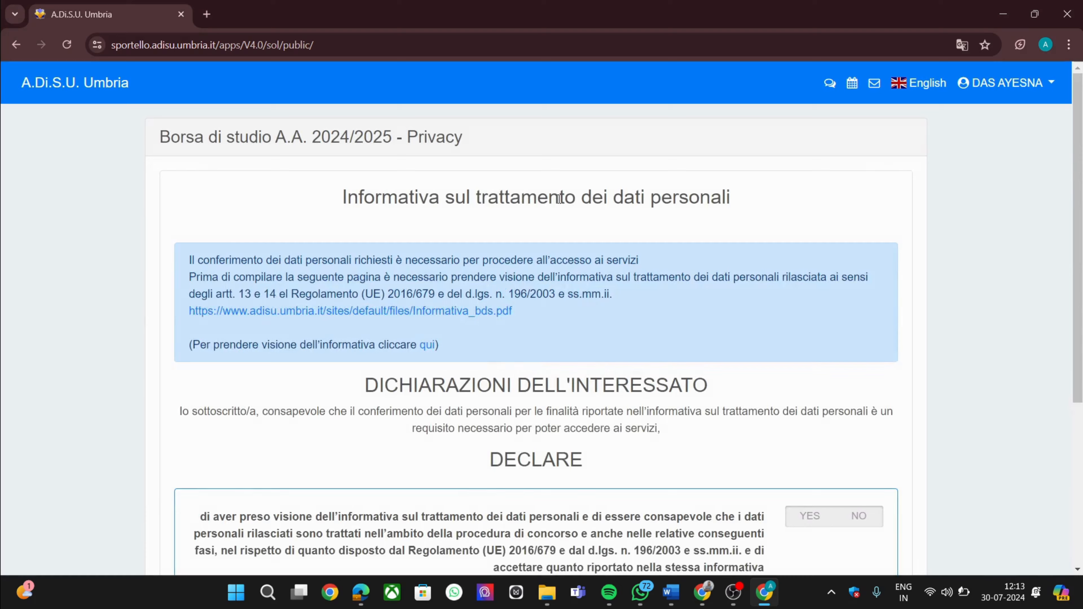
{"action": "scroll", "coordinate": [597, 213], "scroll_direction": "down", "scroll_amount": 5}
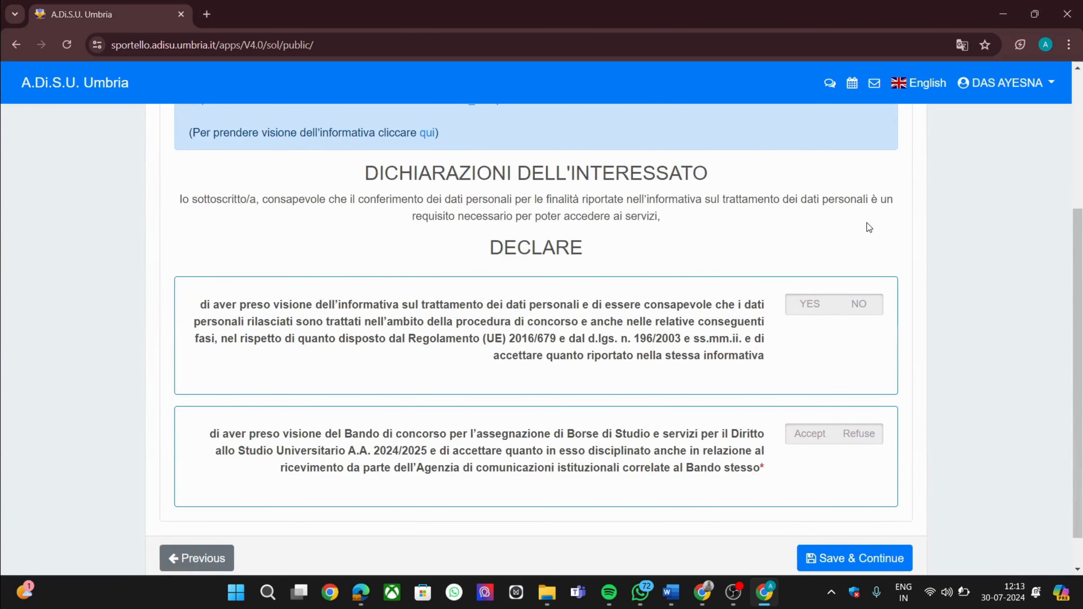
{"action": "scroll", "coordinate": [867, 226], "scroll_direction": "up", "scroll_amount": 1}
Translate the declarations to English, answer YES to privacy, Accept the Competition Notice, and save
{"action": "right_click", "coordinate": [931, 267]}
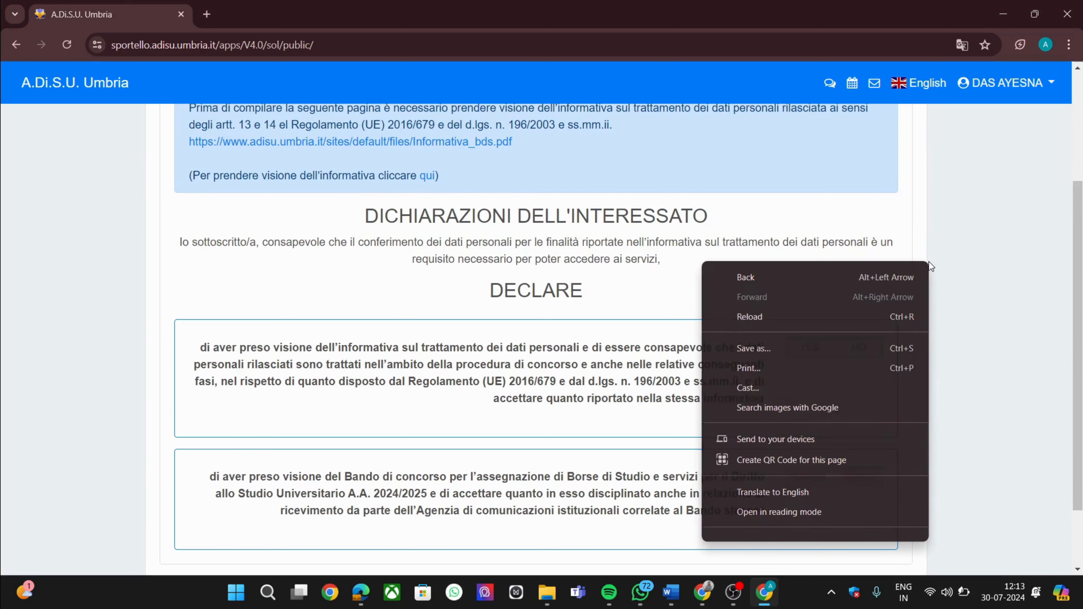
{"action": "left_click", "coordinate": [839, 491]}
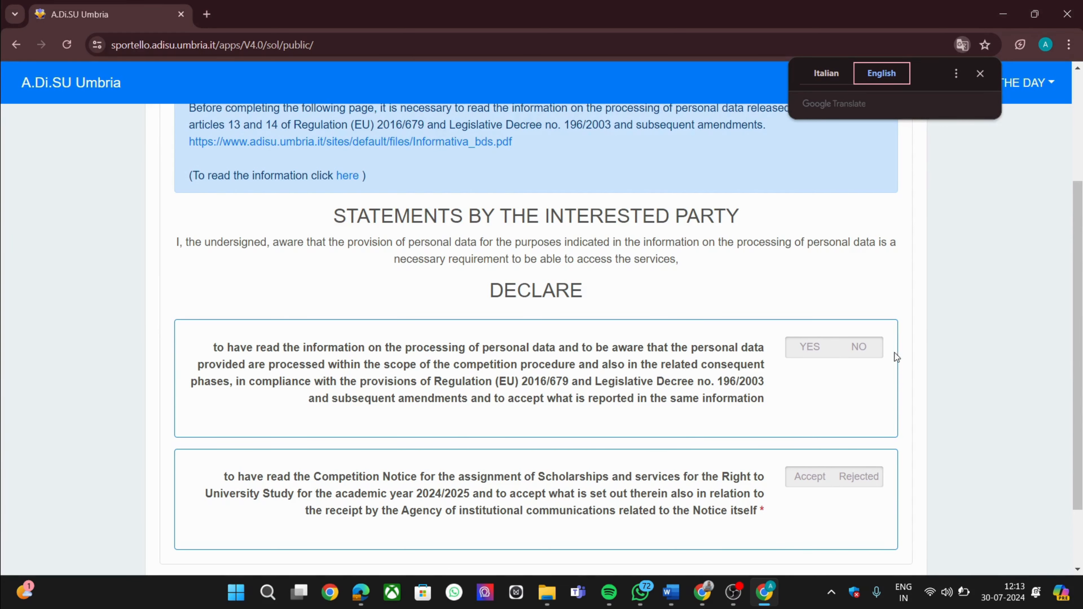
{"action": "left_click", "coordinate": [811, 348]}
{"action": "scroll", "coordinate": [812, 352], "scroll_direction": "down", "scroll_amount": 1}
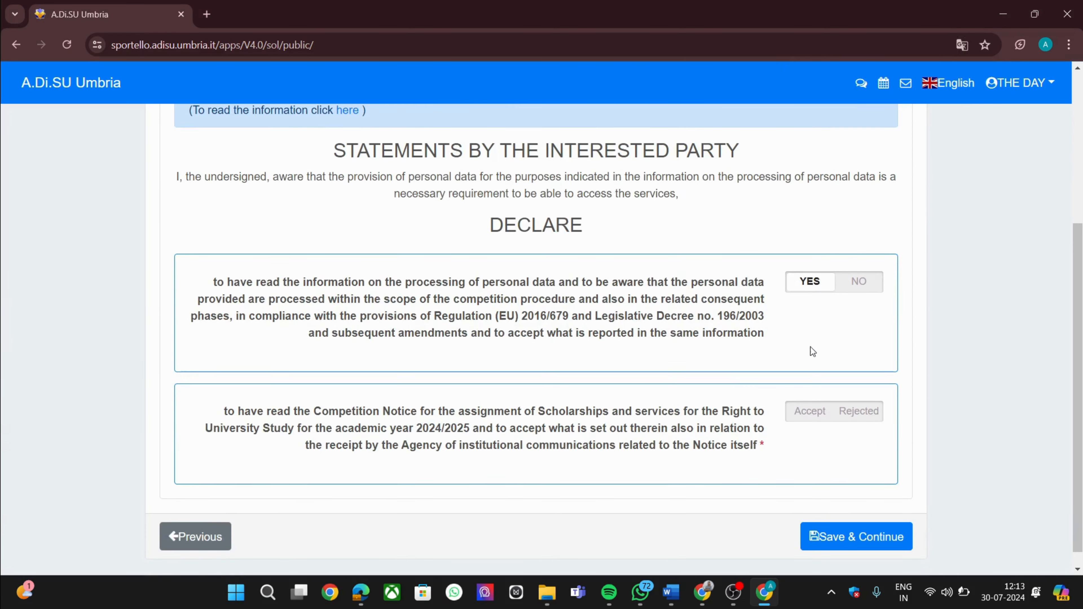
{"action": "left_click", "coordinate": [813, 416]}
{"action": "scroll", "coordinate": [814, 418], "scroll_direction": "down", "scroll_amount": 1}
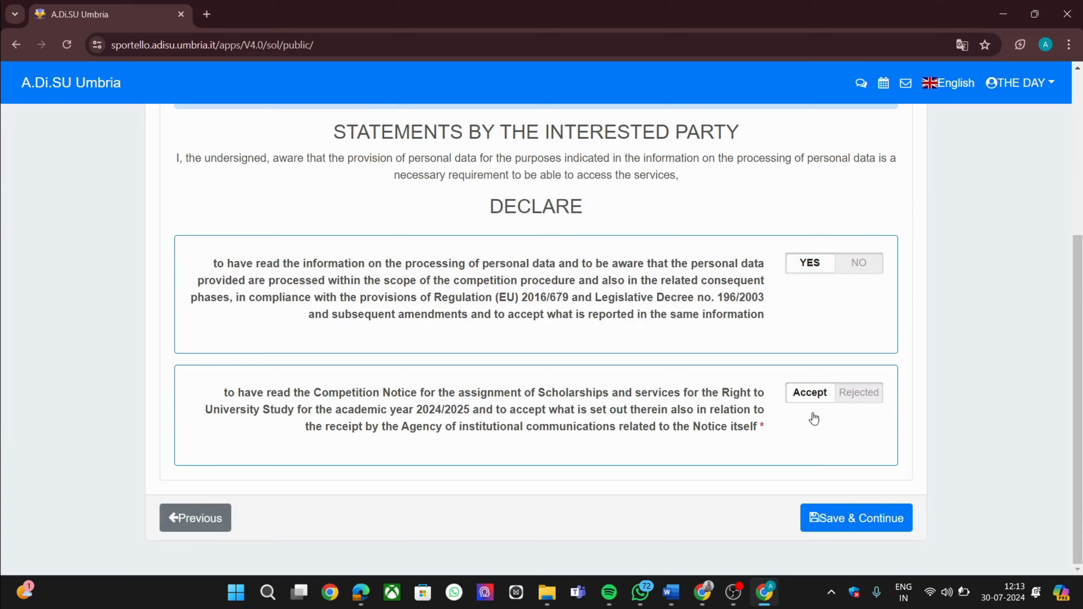
{"action": "left_click", "coordinate": [828, 518]}
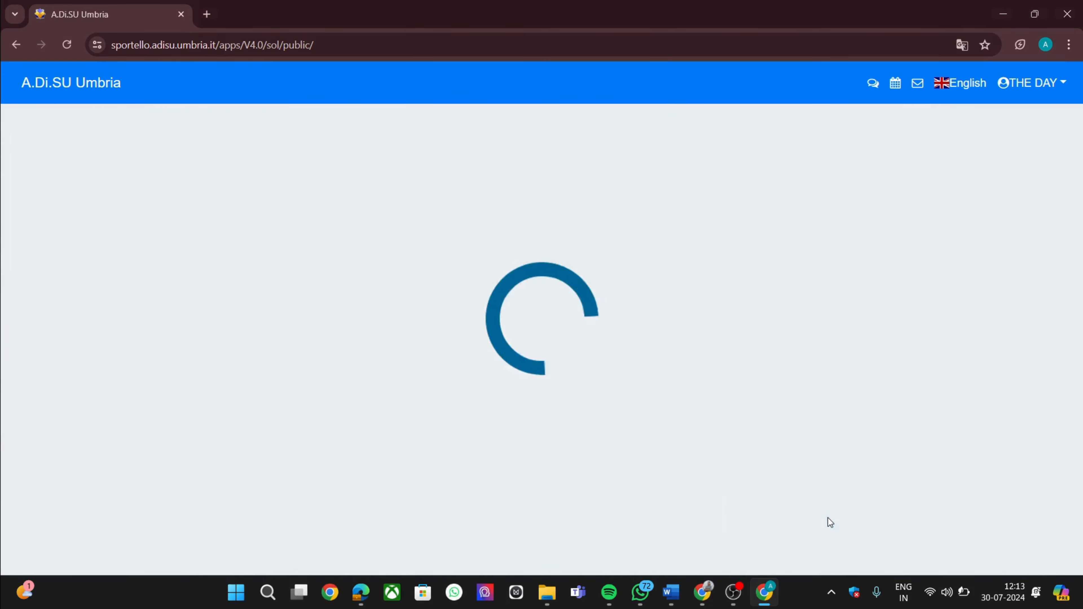
Confirm reading the operating method and accept the information note
{"action": "scroll", "coordinate": [570, 356], "scroll_direction": "down", "scroll_amount": 4}
{"action": "scroll", "coordinate": [571, 357], "scroll_direction": "down", "scroll_amount": 5}
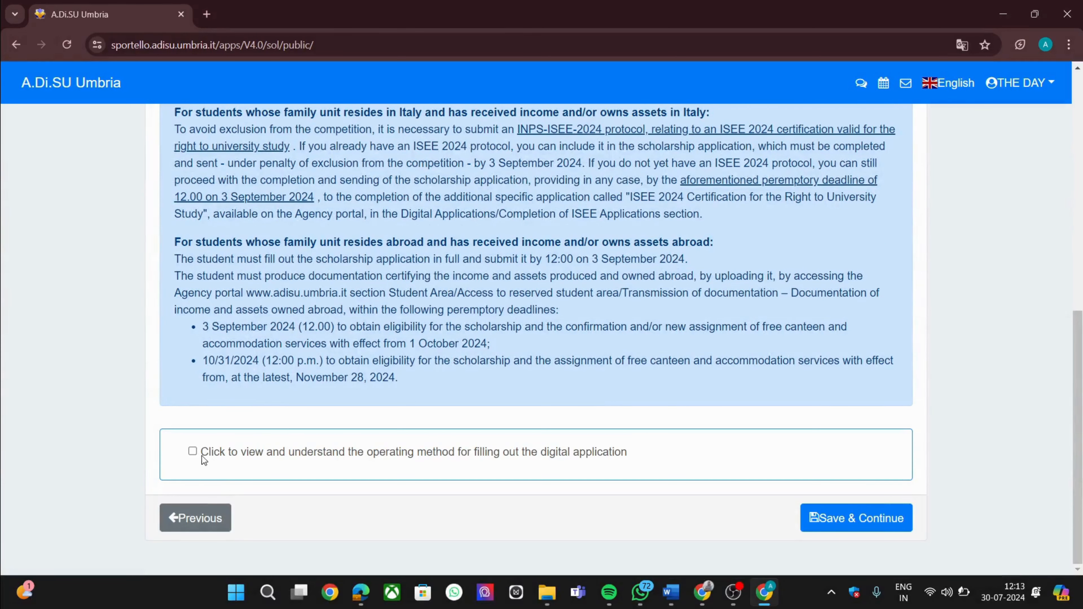
{"action": "left_click", "coordinate": [195, 454]}
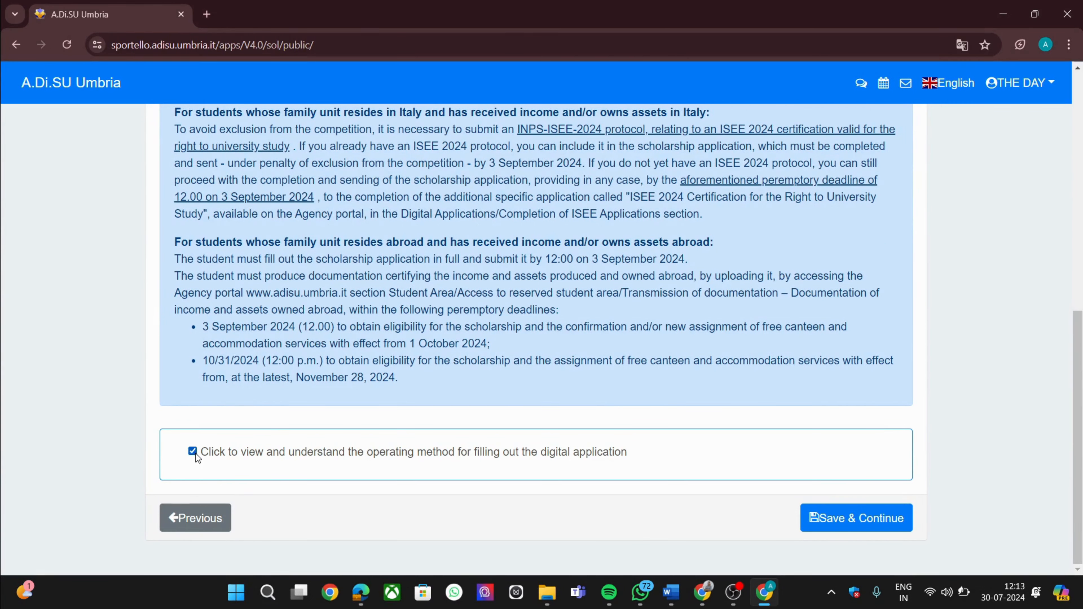
{"action": "left_click", "coordinate": [848, 514]}
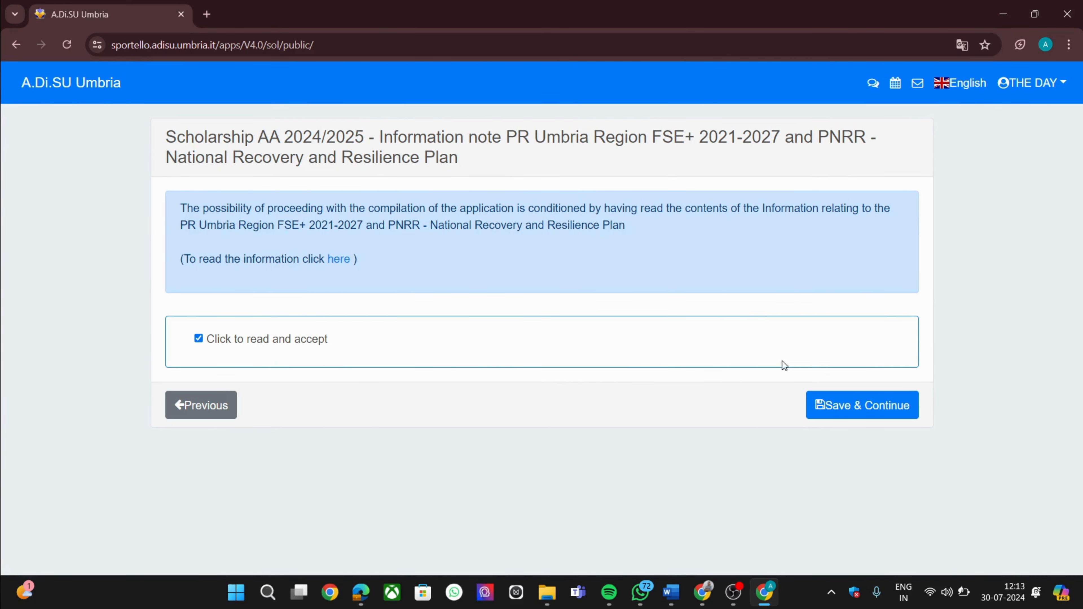
{"action": "left_click", "coordinate": [827, 406]}
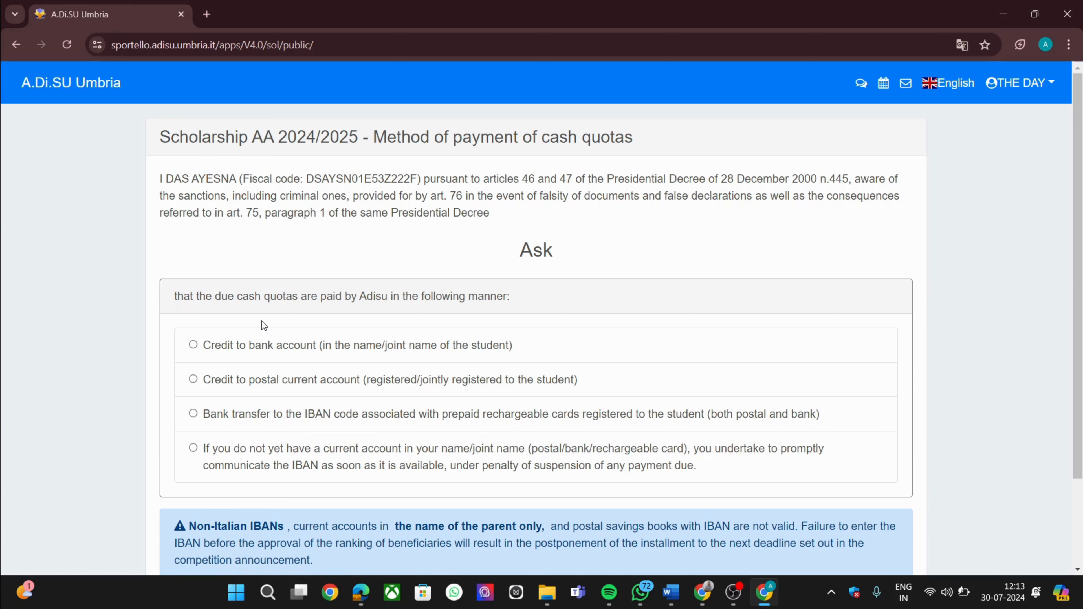
Choose to communicate the IBAN later as the payment method and save
{"action": "scroll", "coordinate": [262, 325], "scroll_direction": "down", "scroll_amount": 1}
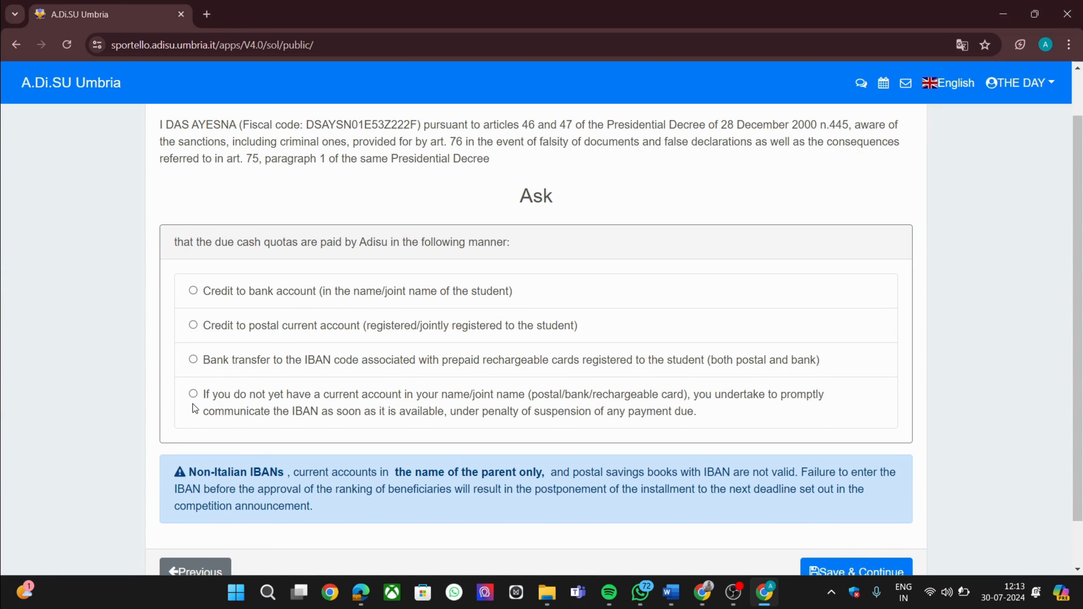
{"action": "left_click", "coordinate": [193, 394]}
{"action": "scroll", "coordinate": [390, 421], "scroll_direction": "down", "scroll_amount": 2}
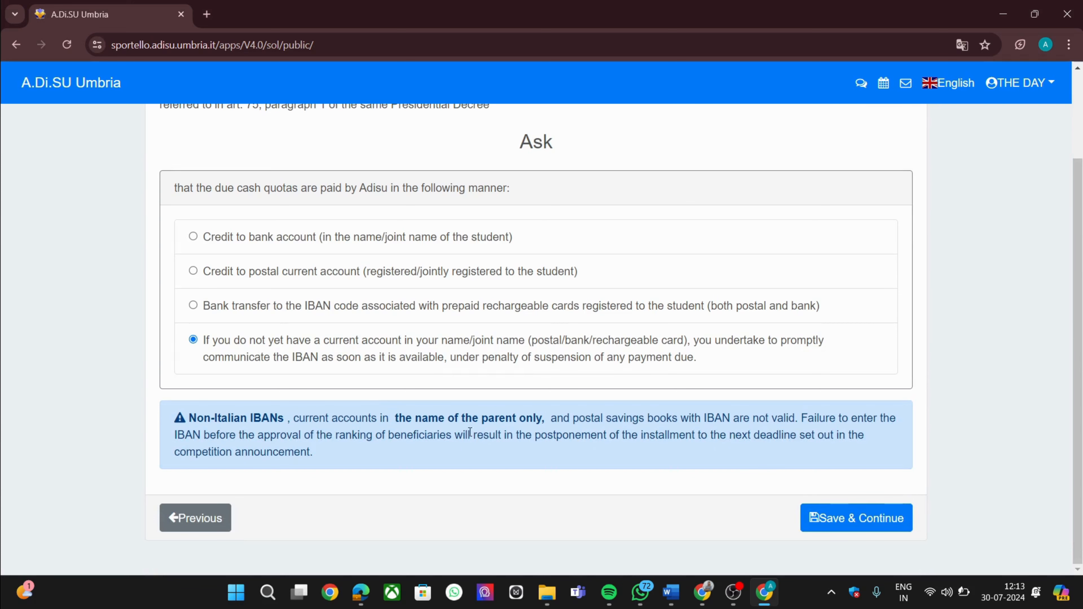
{"action": "left_click", "coordinate": [840, 514]}
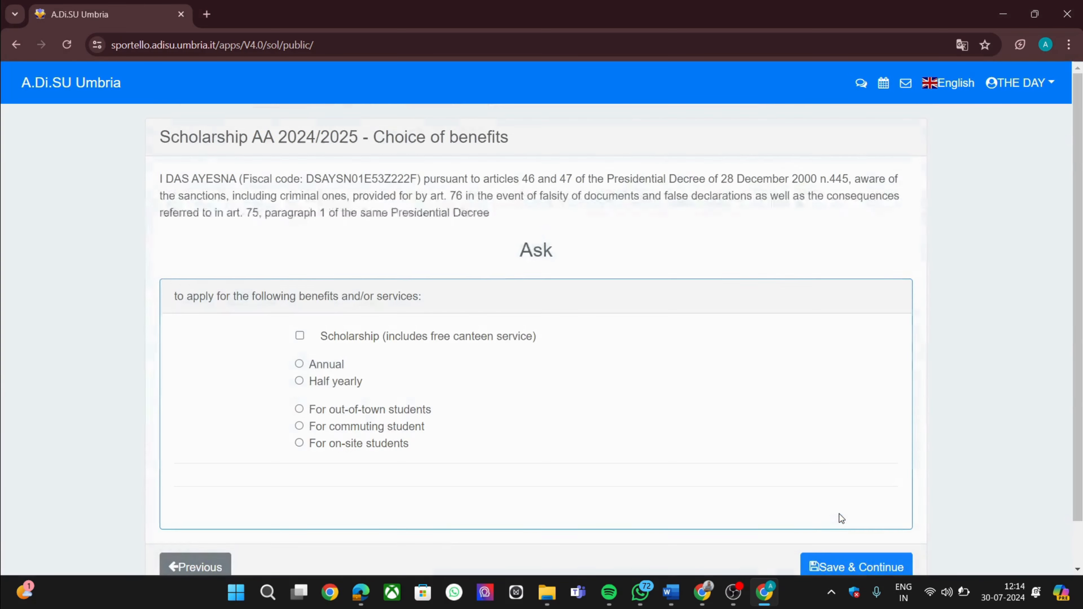
Save the Scholarship benefit choice: Half yearly, For on-site students
{"action": "scroll", "coordinate": [839, 514], "scroll_direction": "down", "scroll_amount": 1}
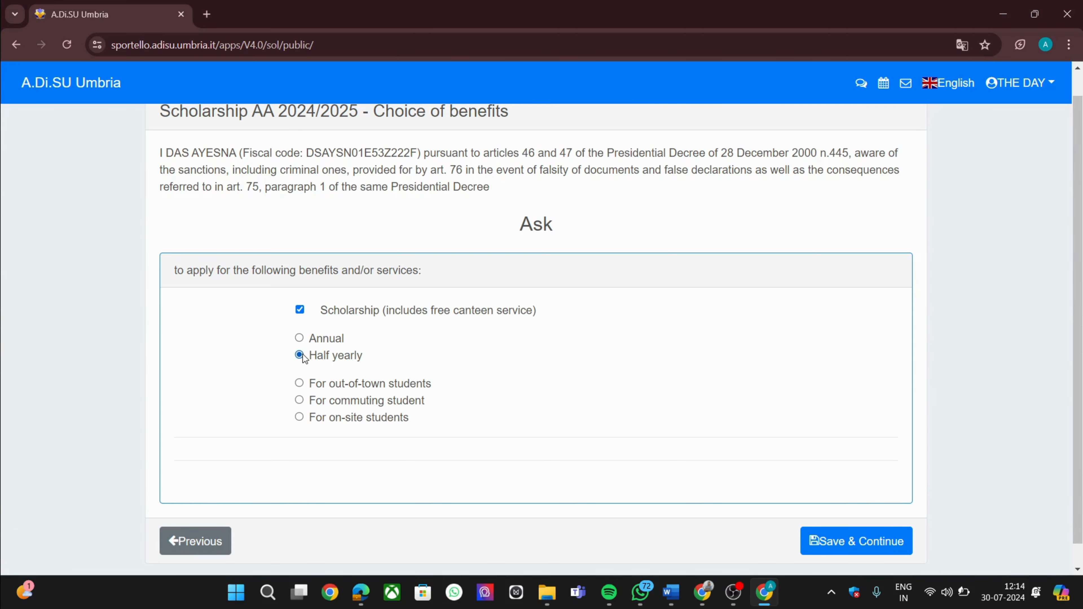
{"action": "scroll", "coordinate": [302, 358], "scroll_direction": "down", "scroll_amount": 1}
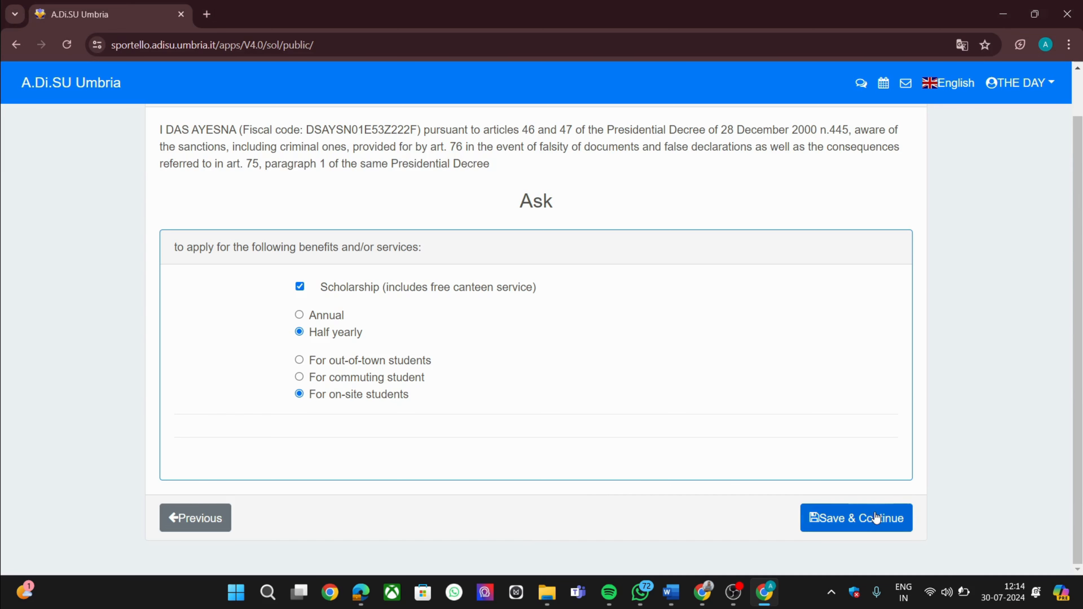
{"action": "left_click", "coordinate": [870, 524]}
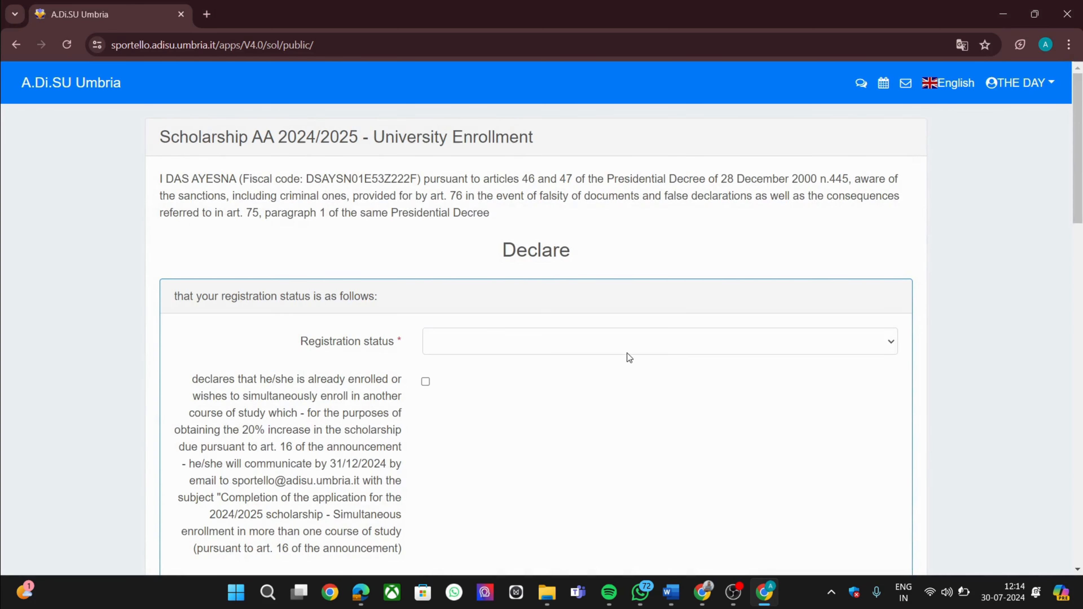
Set status to registered, declaring simultaneous enrollment and part-time working student
{"action": "left_click", "coordinate": [631, 340]}
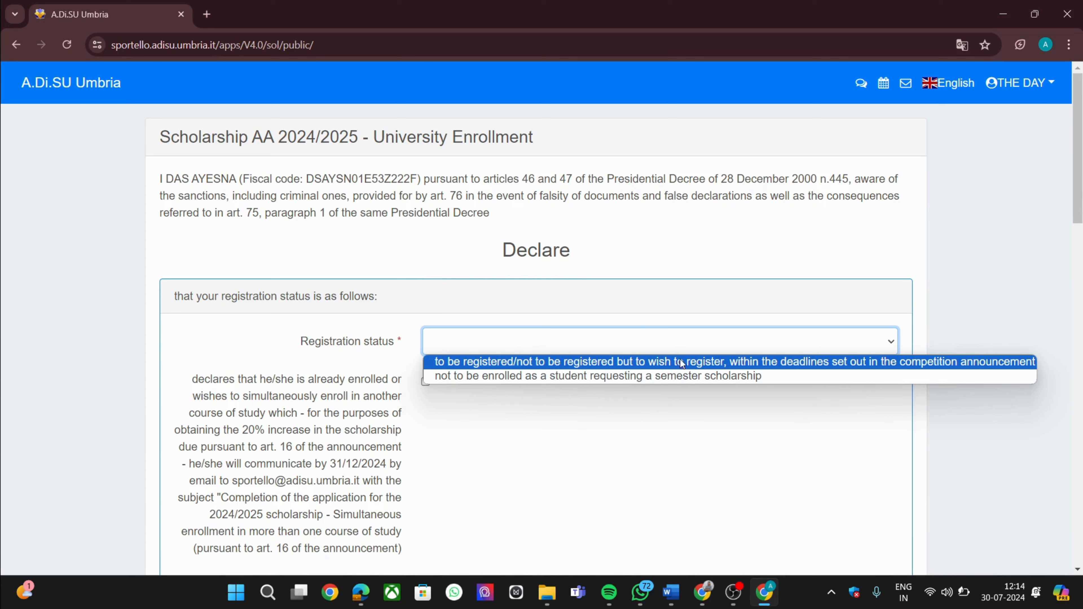
{"action": "left_click", "coordinate": [904, 368]}
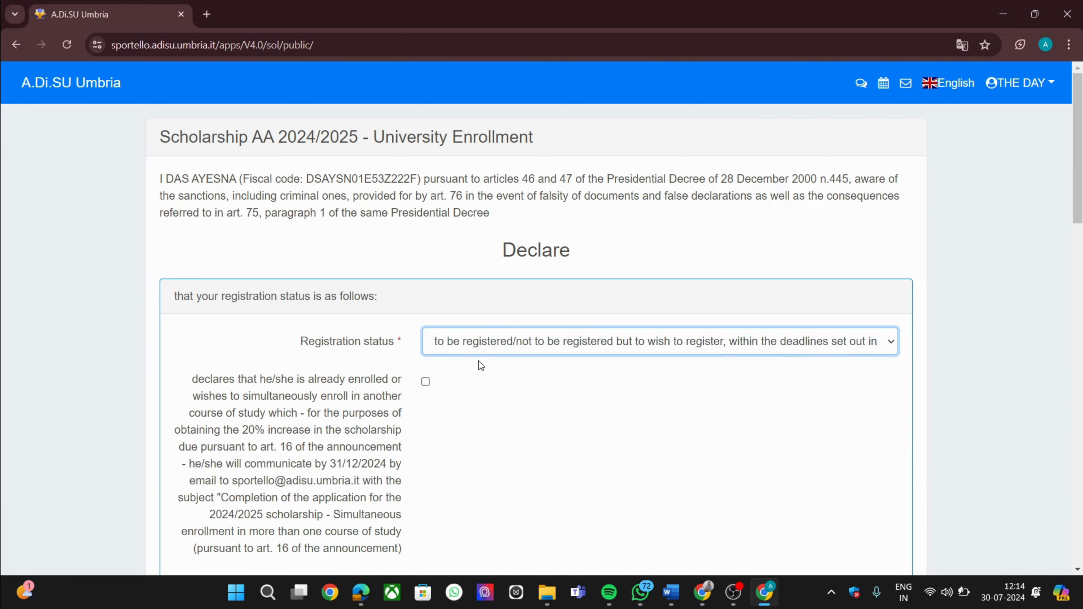
{"action": "scroll", "coordinate": [479, 361], "scroll_direction": "down", "scroll_amount": 2}
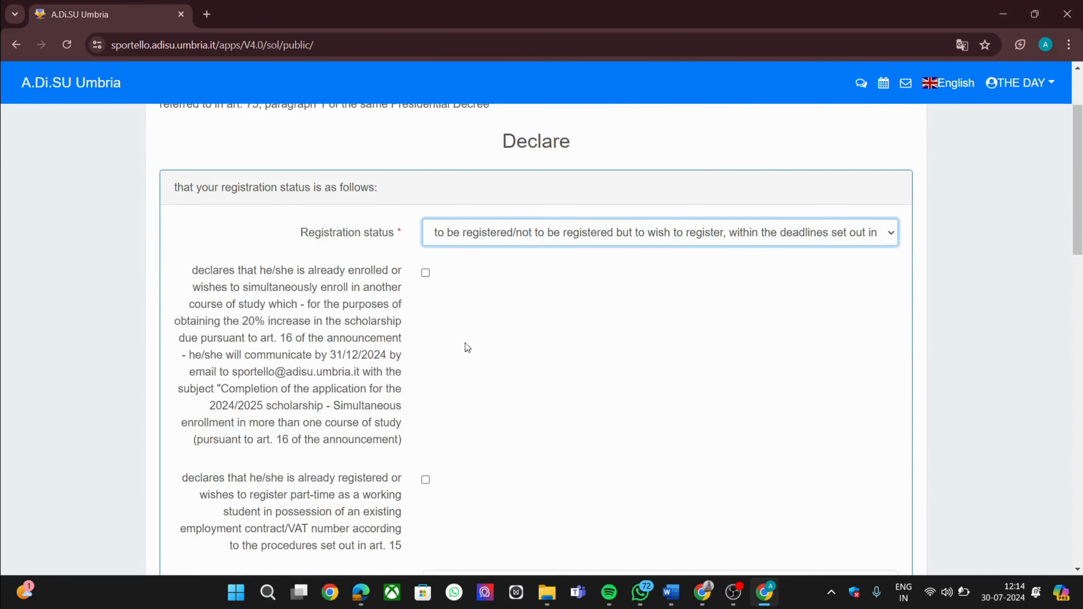
{"action": "left_click", "coordinate": [426, 272]}
{"action": "scroll", "coordinate": [428, 299], "scroll_direction": "down", "scroll_amount": 2}
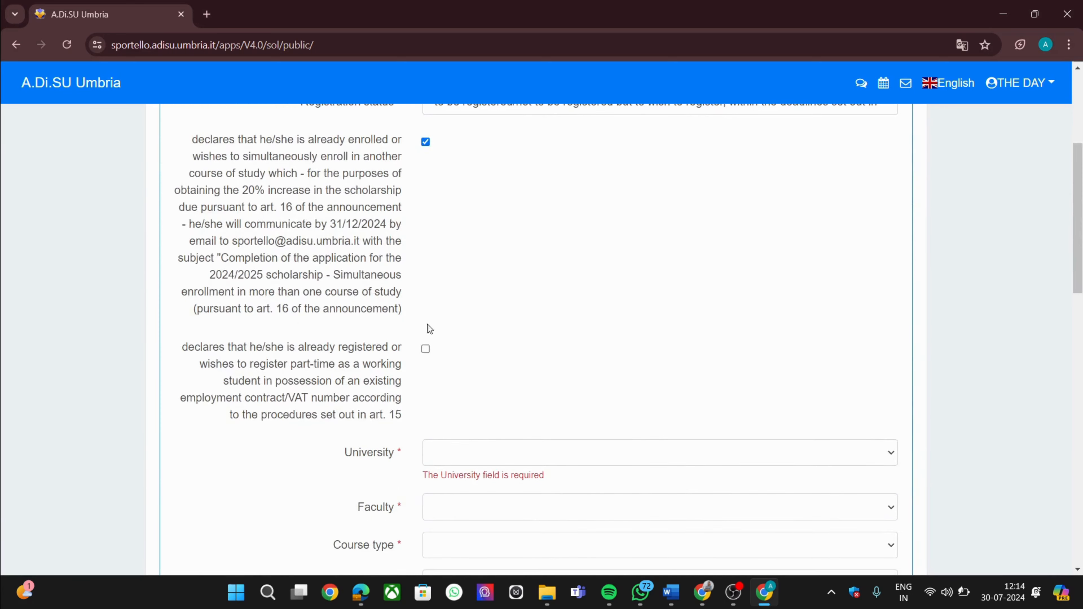
{"action": "left_click", "coordinate": [425, 349]}
{"action": "scroll", "coordinate": [425, 349], "scroll_direction": "down", "scroll_amount": 2}
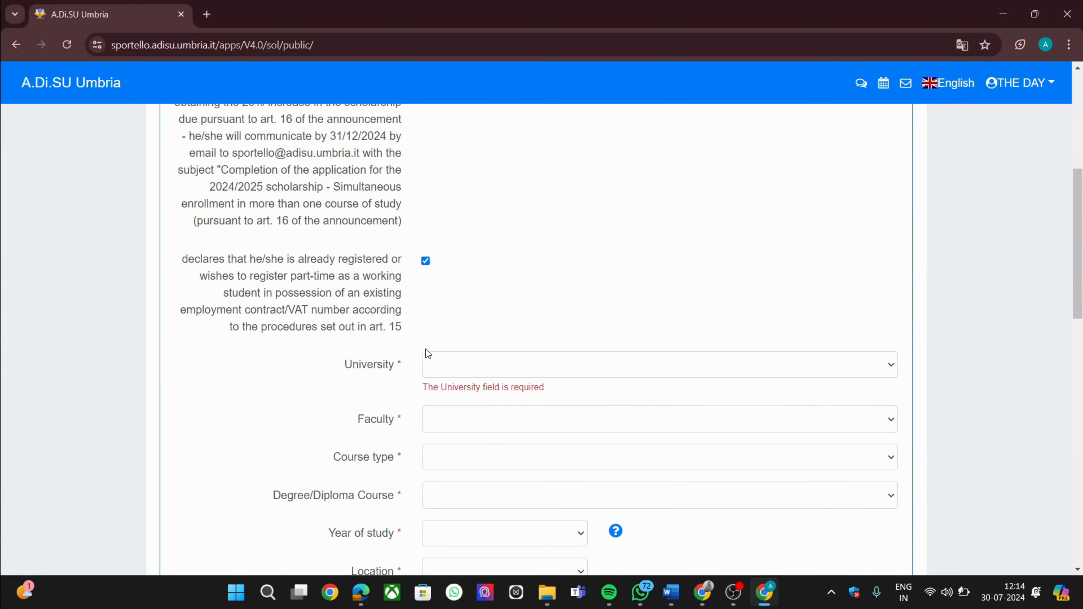
Choose University of Perugia and faculty Dipartimento di medicina e chirurgia
{"action": "left_click", "coordinate": [465, 359]}
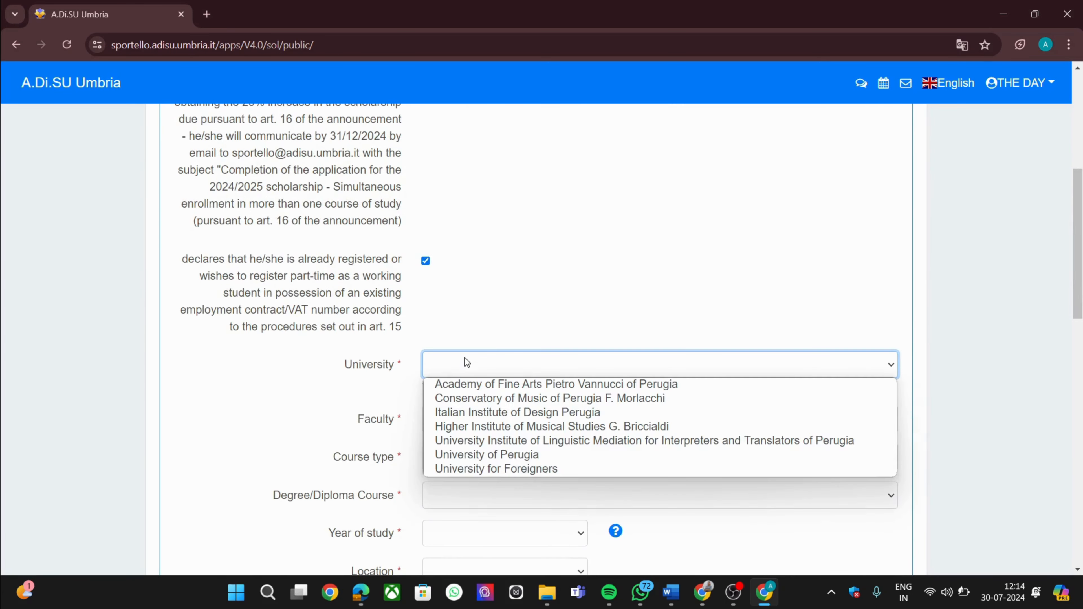
{"action": "left_click", "coordinate": [514, 455]}
{"action": "scroll", "coordinate": [513, 461], "scroll_direction": "down", "scroll_amount": 1}
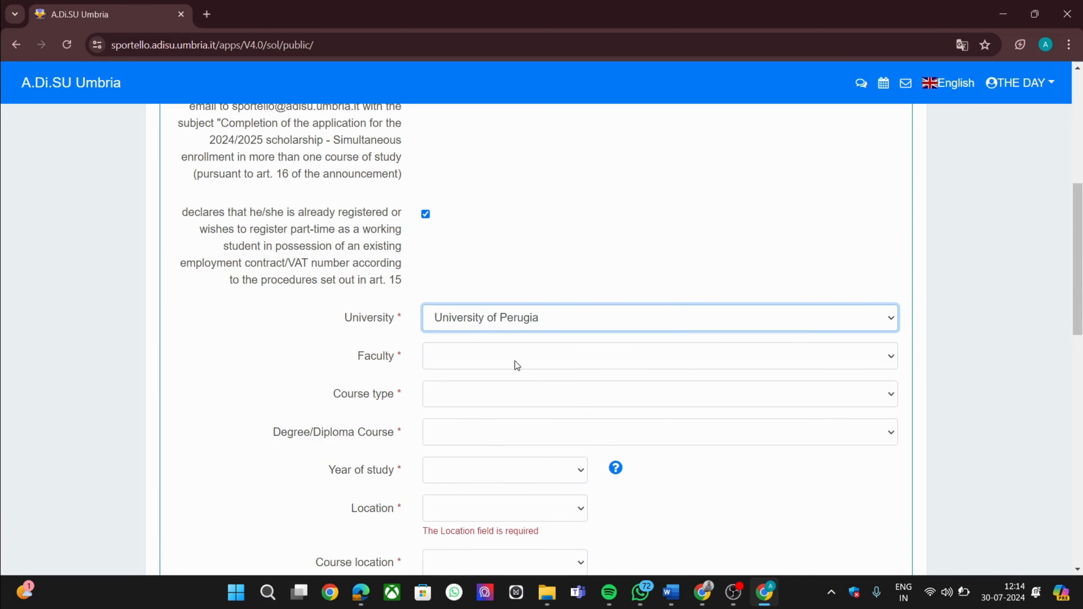
{"action": "left_click", "coordinate": [515, 352]}
{"action": "scroll", "coordinate": [515, 364], "scroll_direction": "down", "scroll_amount": 1}
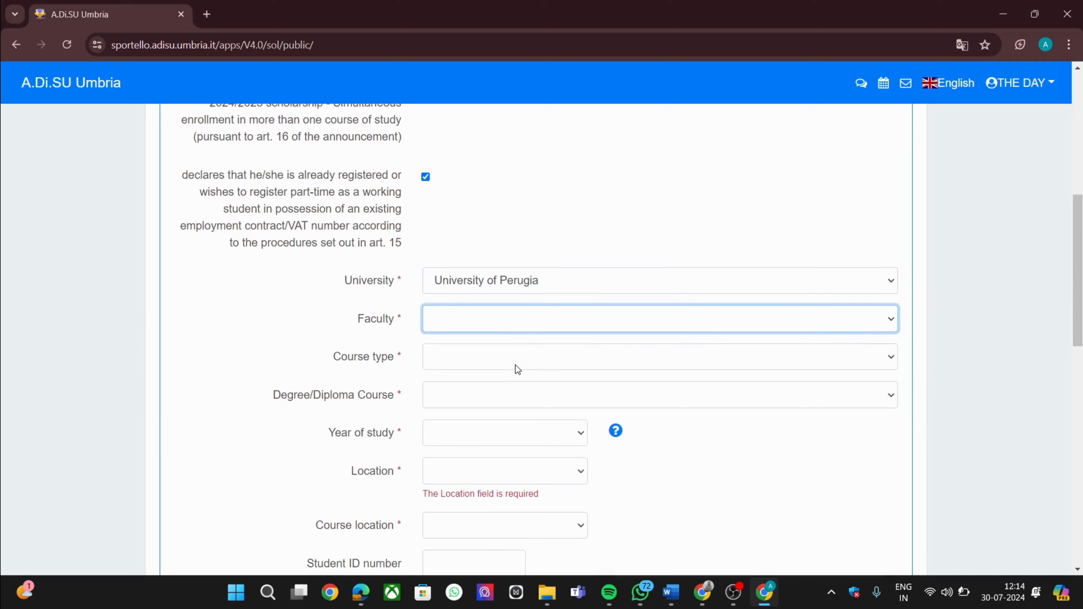
{"action": "scroll", "coordinate": [522, 337], "scroll_direction": "down", "scroll_amount": 1}
{"action": "left_click", "coordinate": [533, 297]}
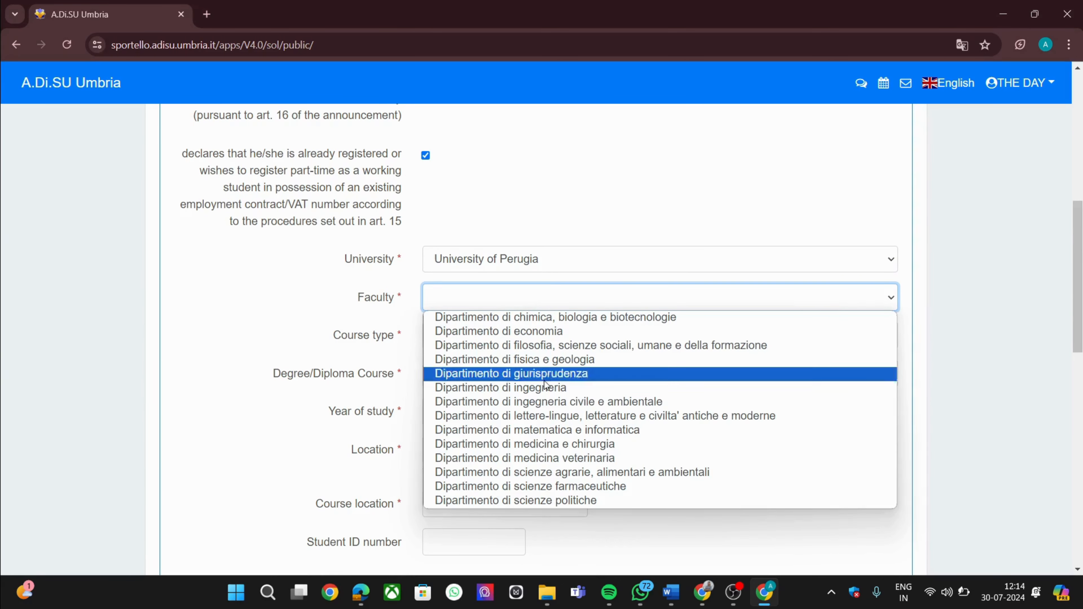
{"action": "left_click", "coordinate": [562, 445]}
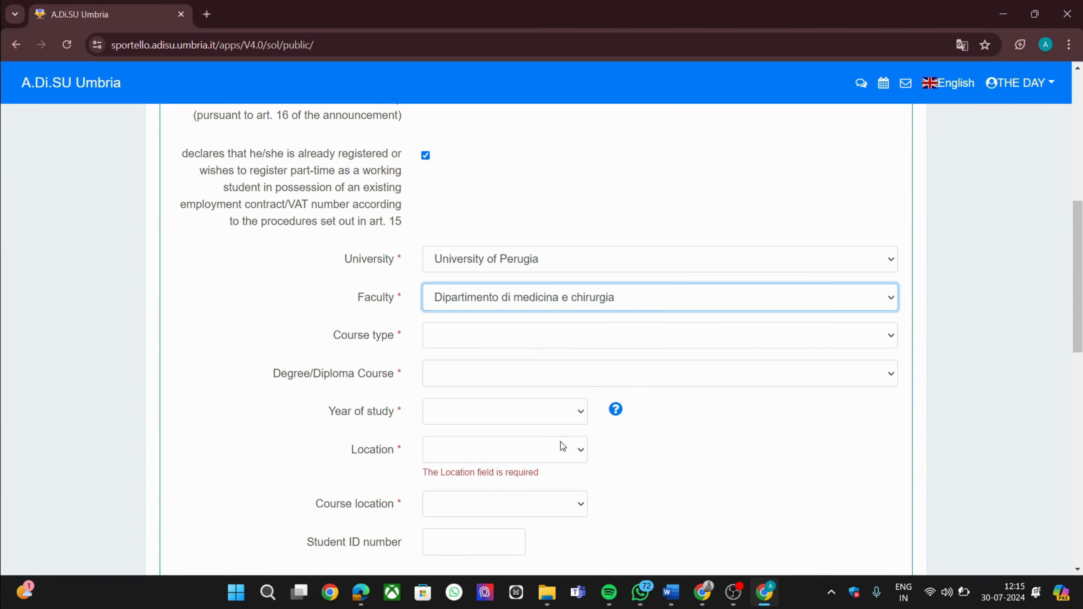
Set course type Corso di Laurea a Ciclo Unico, review medicine degree courses, reopen faculties
{"action": "left_click", "coordinate": [540, 338]}
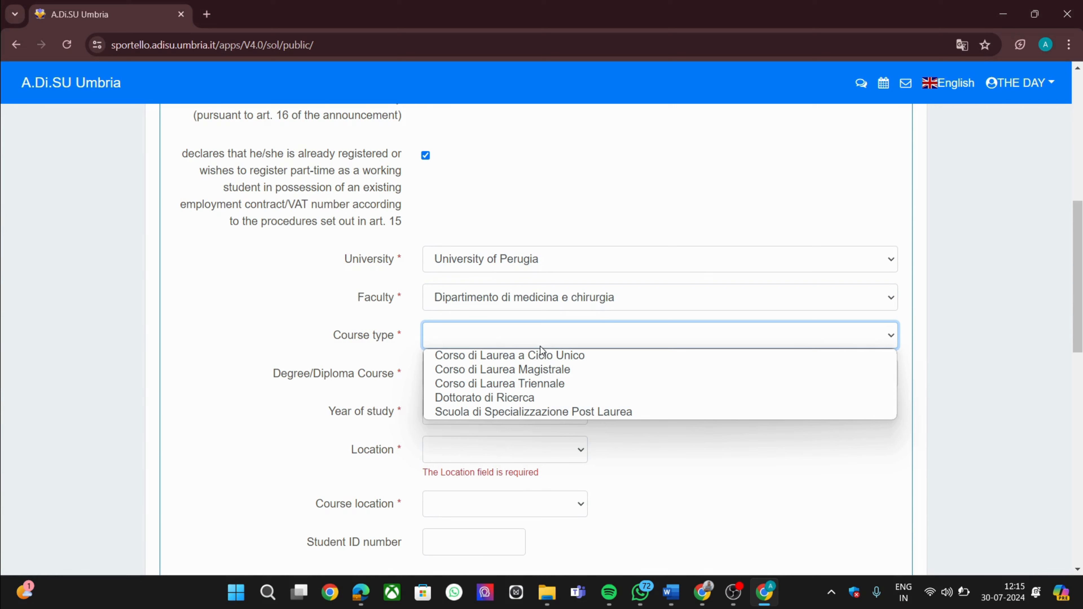
{"action": "left_click", "coordinate": [541, 359]}
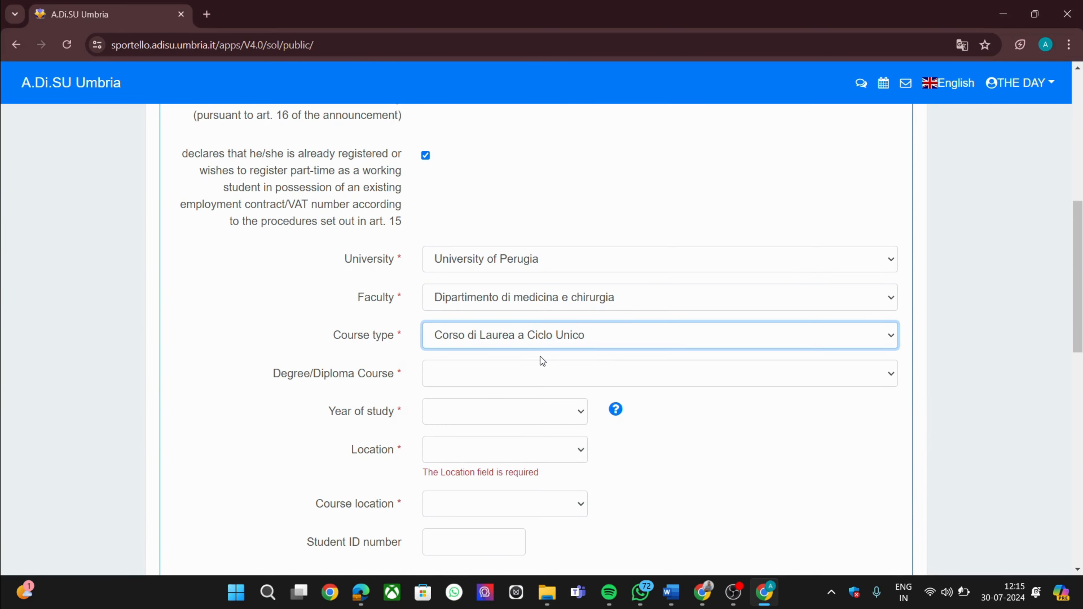
{"action": "left_click", "coordinate": [544, 375]}
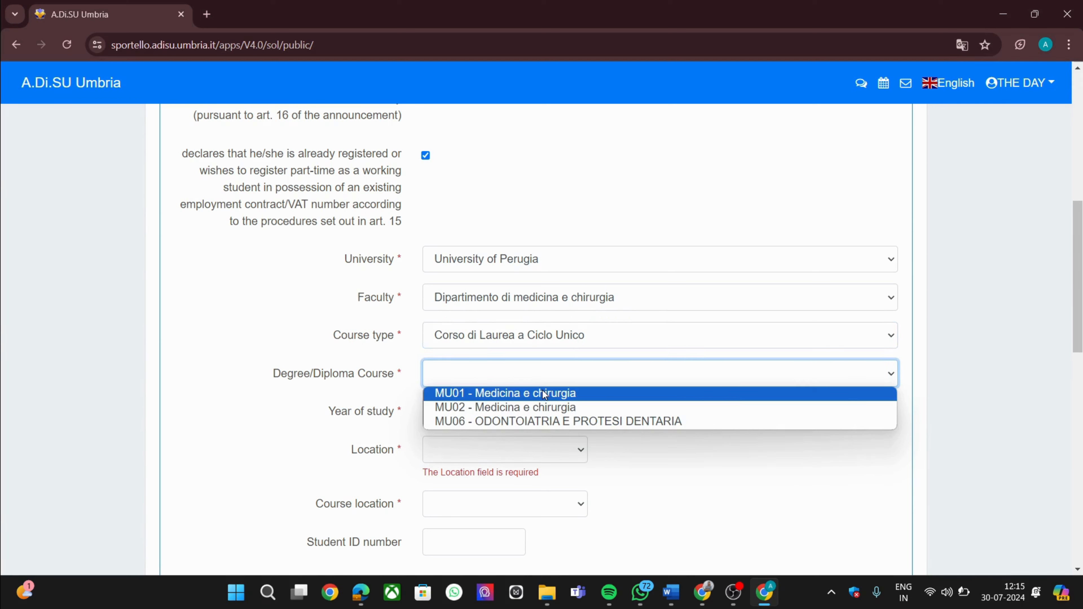
{"action": "left_click", "coordinate": [551, 335]}
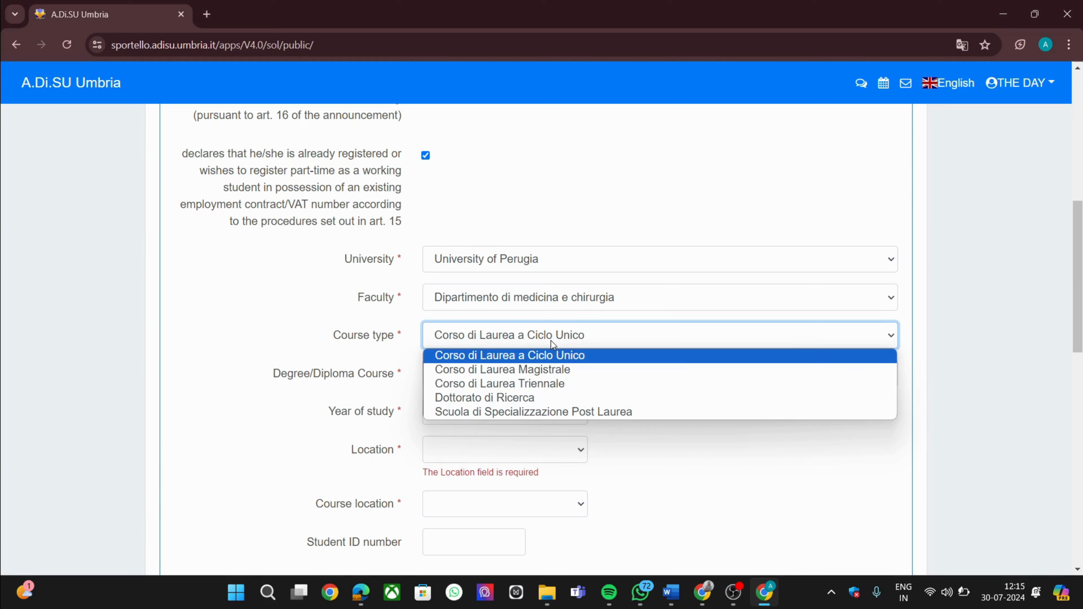
{"action": "left_click", "coordinate": [620, 325]}
{"action": "left_click", "coordinate": [611, 380]}
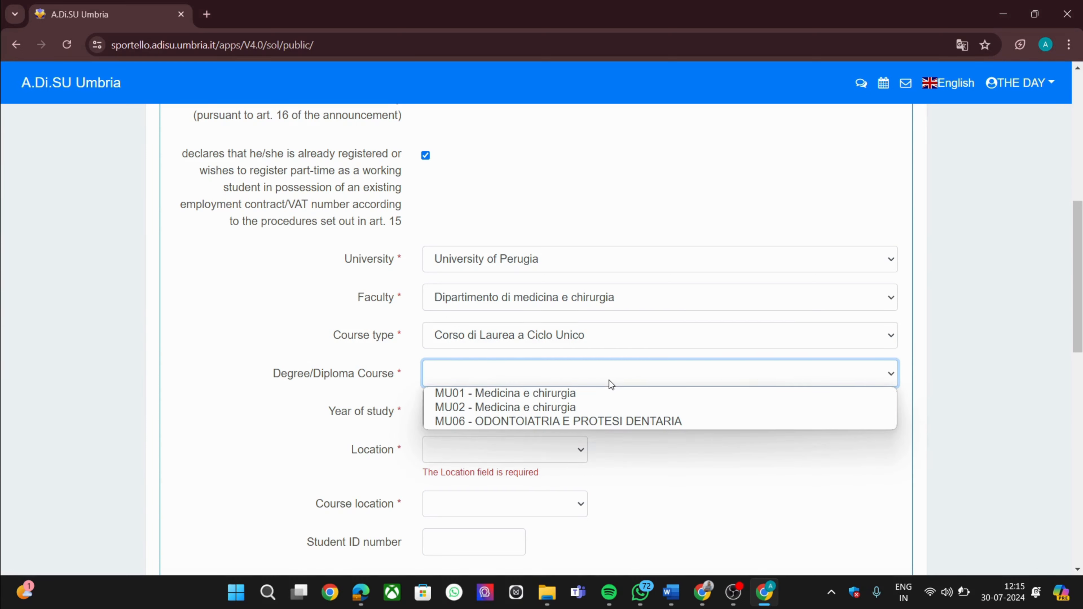
{"action": "left_click", "coordinate": [648, 305]}
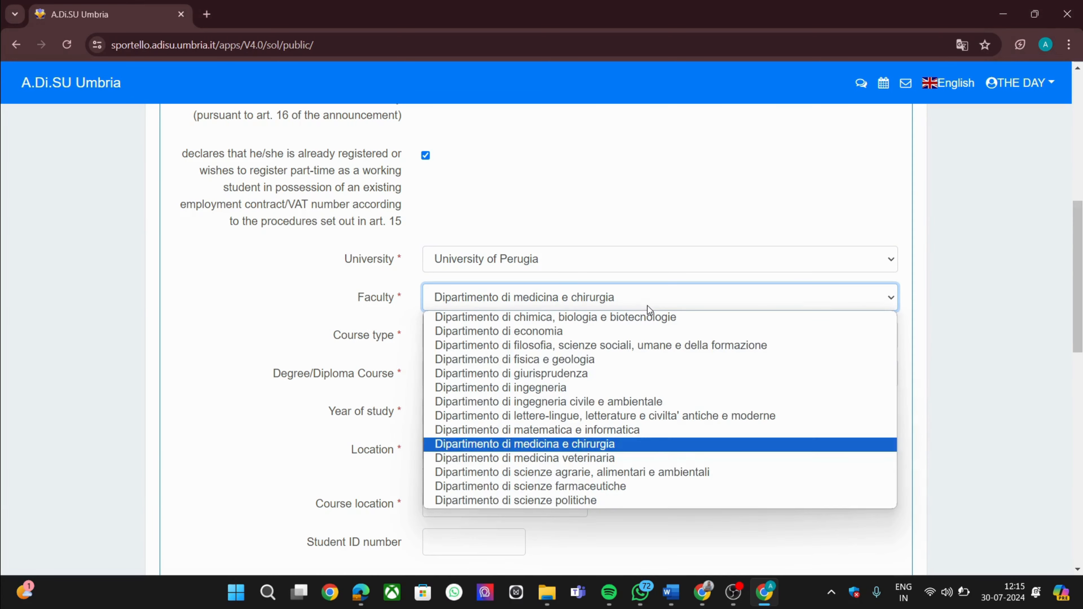
Switch to Dipartimento di ingegneria, Corso di Laurea Magistrale, LM07 - Ingegneria meccanica
{"action": "left_click", "coordinate": [664, 388]}
{"action": "left_click", "coordinate": [647, 333]}
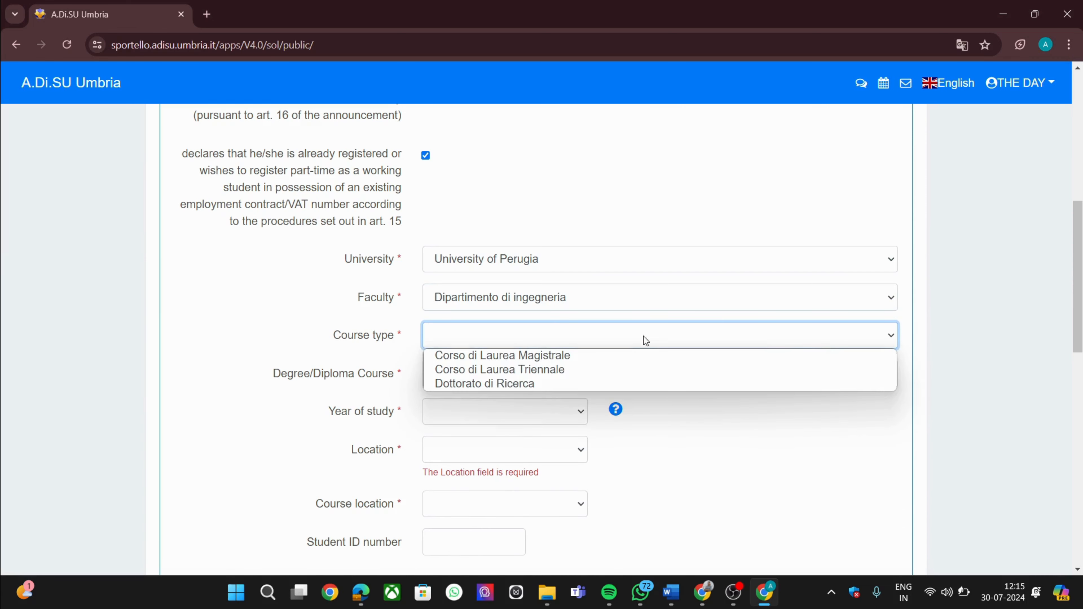
{"action": "left_click", "coordinate": [643, 371]}
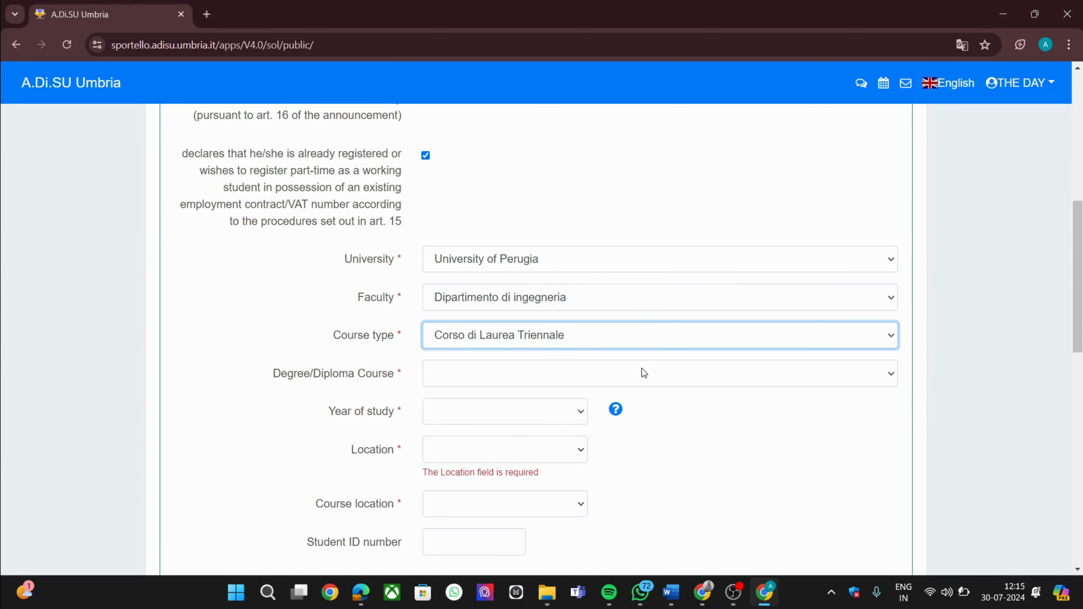
{"action": "left_click", "coordinate": [638, 324]}
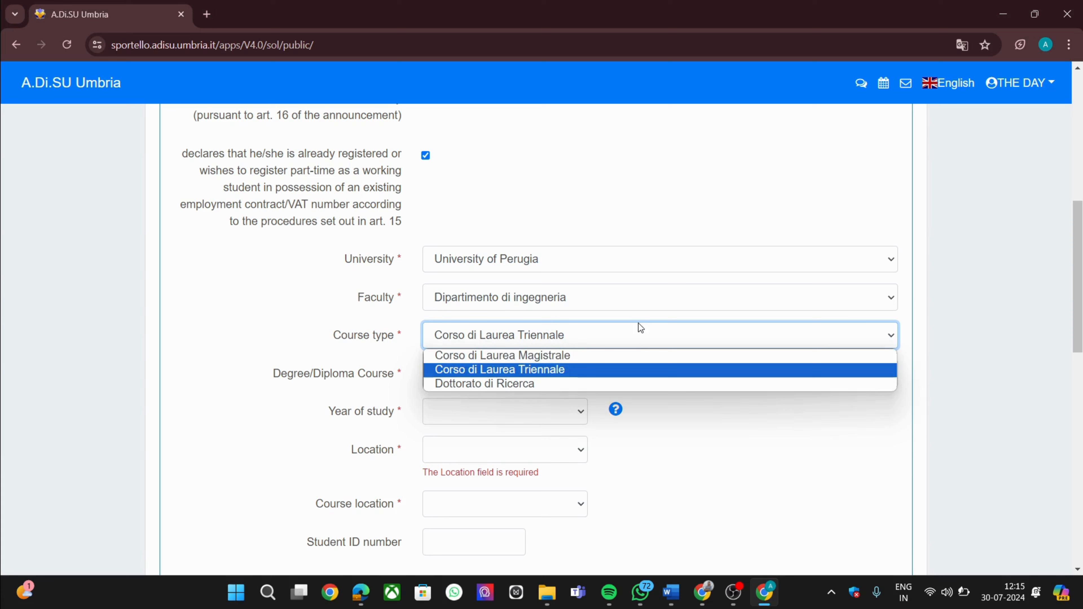
{"action": "left_click", "coordinate": [634, 352]}
{"action": "left_click", "coordinate": [631, 374]}
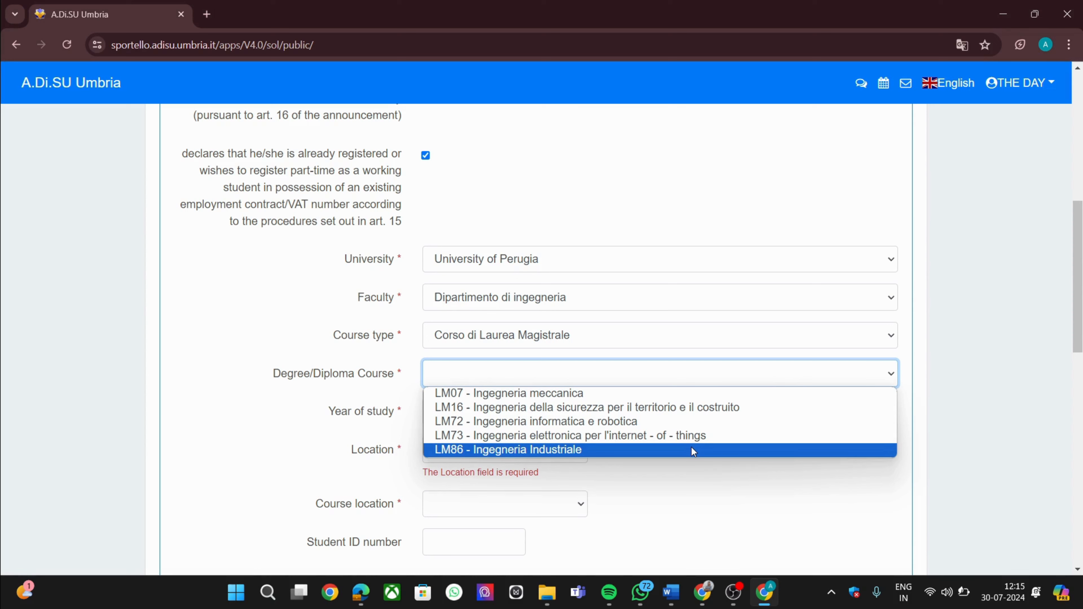
{"action": "left_click", "coordinate": [673, 387]}
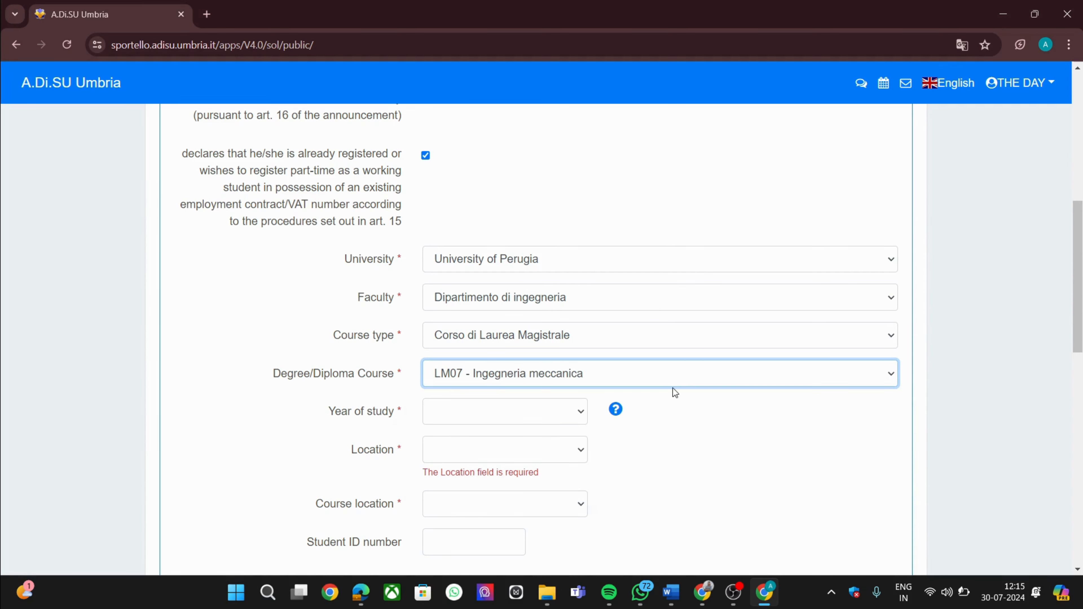
Set year of study to first year 2024/2025 and Location to In progress
{"action": "left_click", "coordinate": [565, 416]}
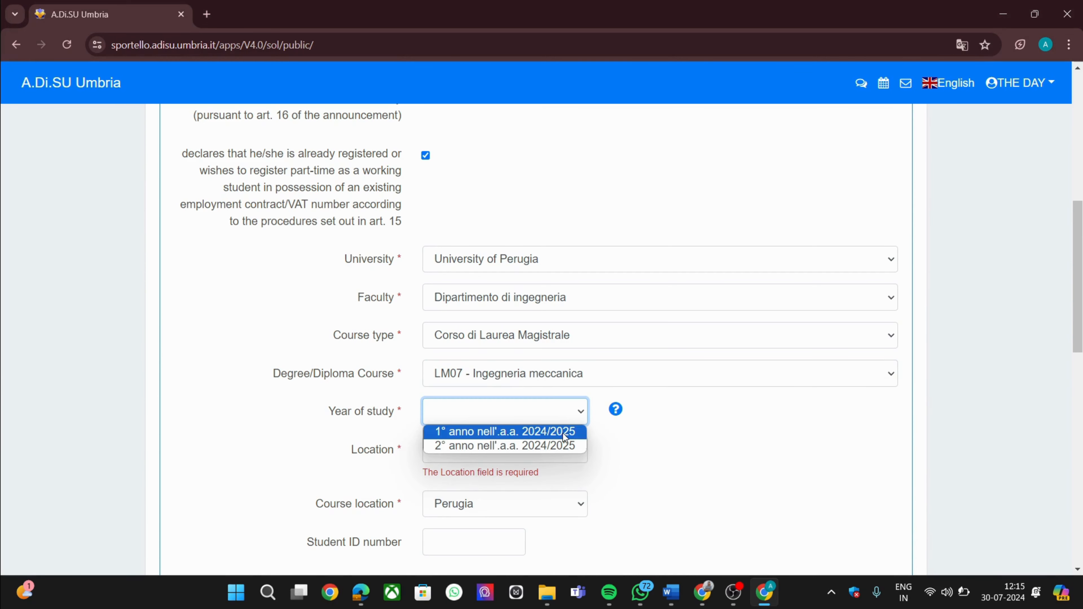
{"action": "left_click", "coordinate": [564, 433]}
{"action": "left_click", "coordinate": [526, 446]}
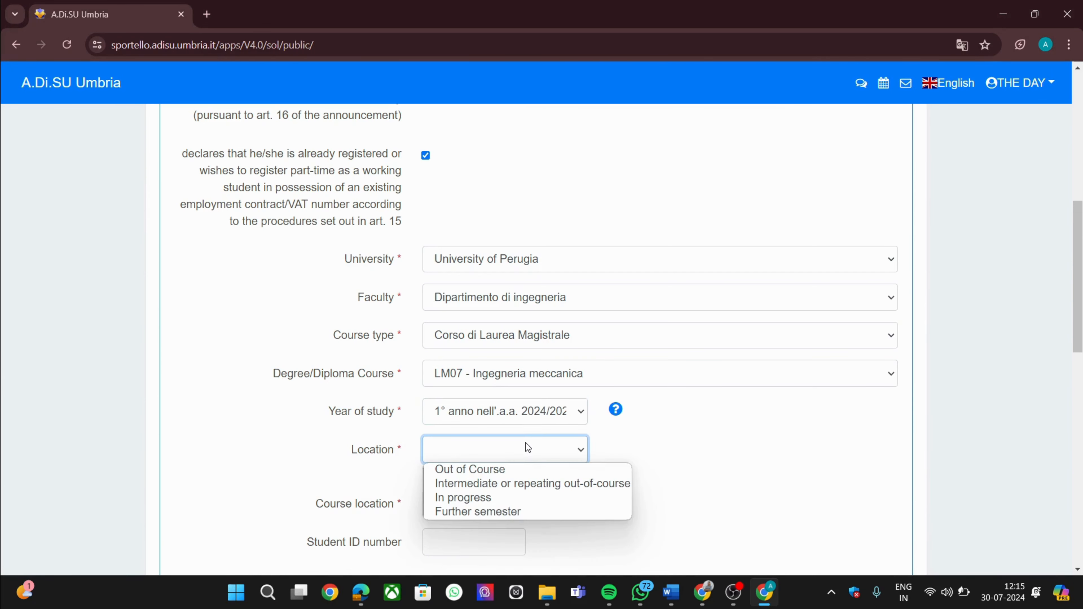
{"action": "left_click", "coordinate": [529, 497]}
{"action": "scroll", "coordinate": [529, 496], "scroll_direction": "down", "scroll_amount": 2}
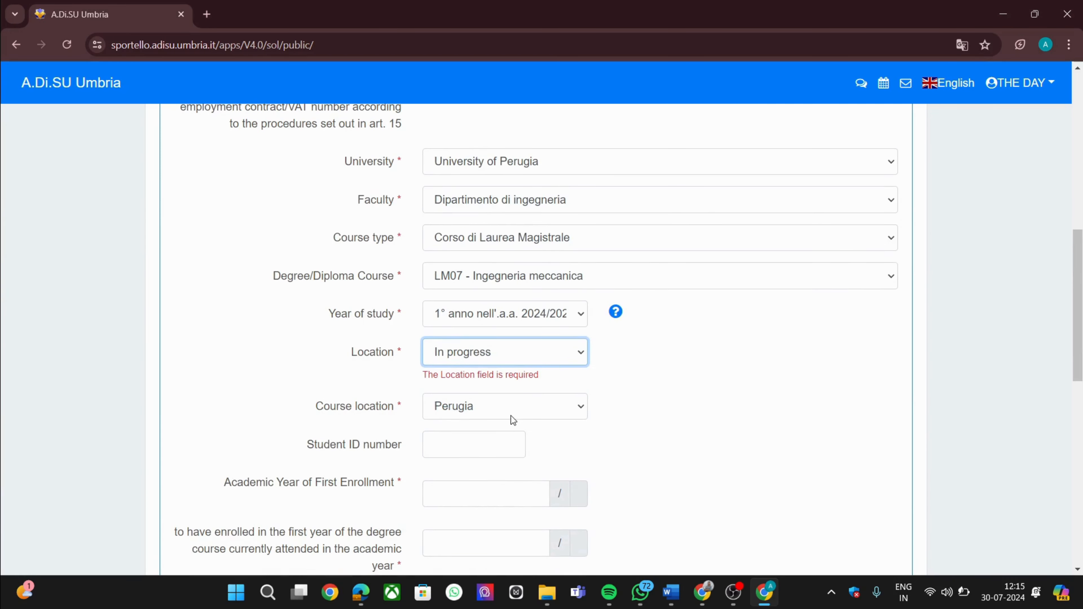
Enter 2024 as both the first-enrollment and first-year-of-course academic year
{"action": "scroll", "coordinate": [503, 449], "scroll_direction": "down", "scroll_amount": 3}
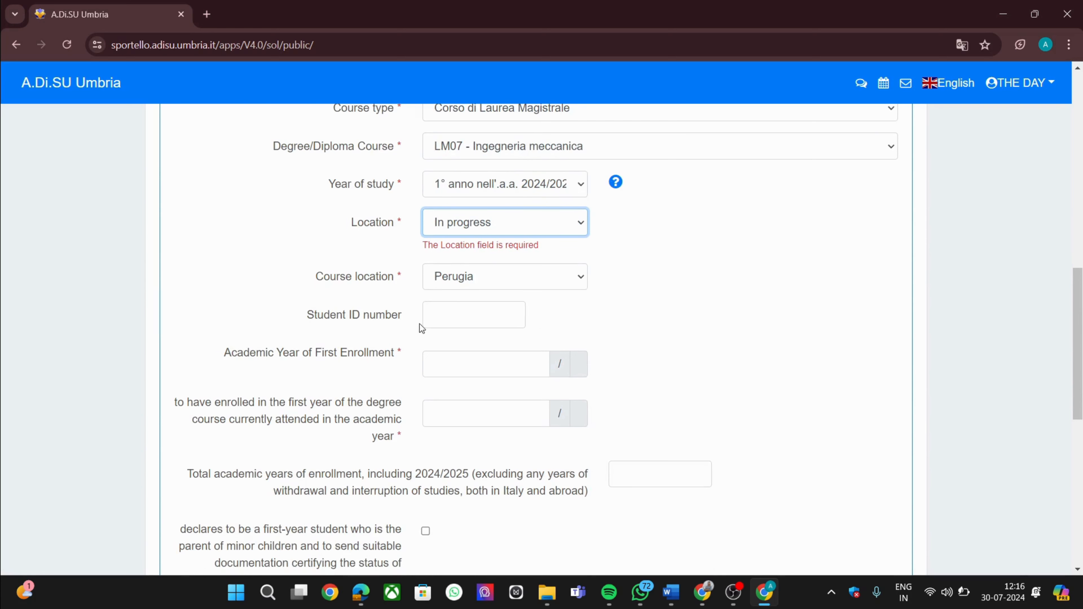
{"action": "scroll", "coordinate": [407, 353], "scroll_direction": "down", "scroll_amount": 1}
{"action": "left_click", "coordinate": [449, 333]}
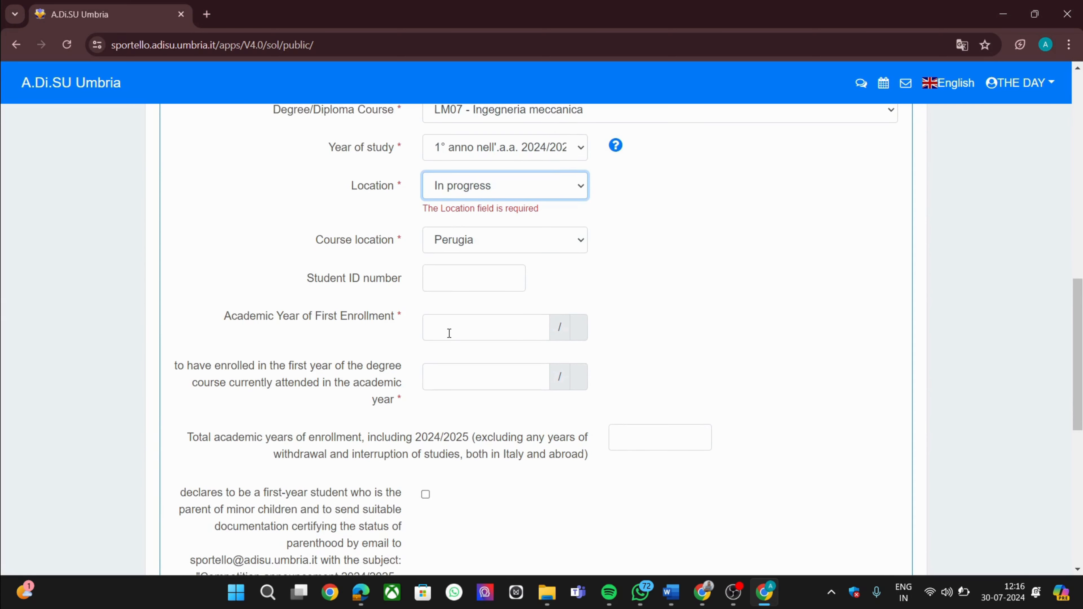
{"action": "left_click", "coordinate": [449, 333]}
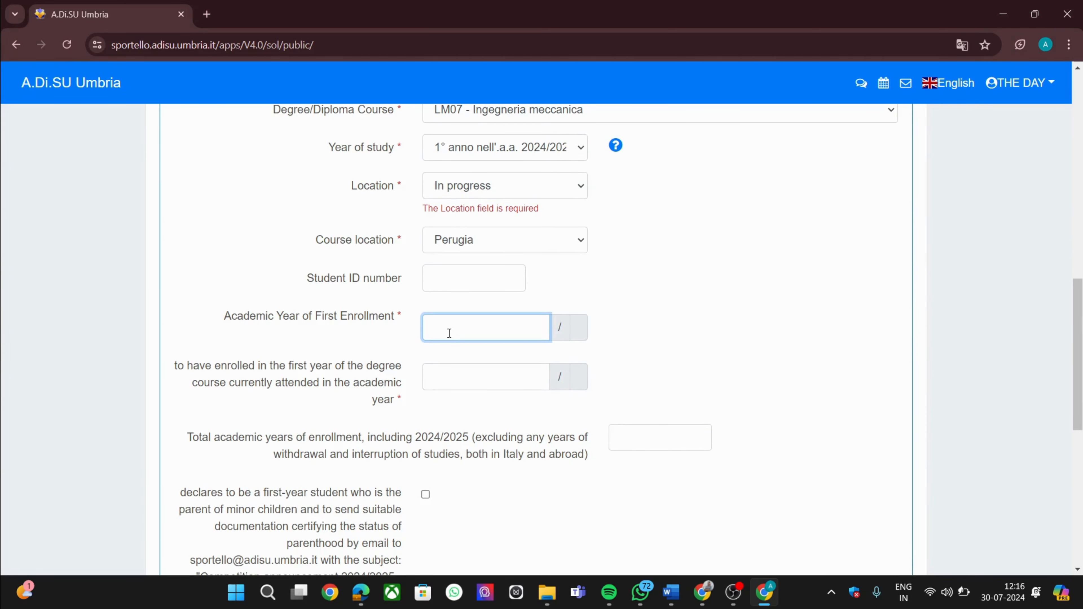
{"action": "type", "text": "2024"}
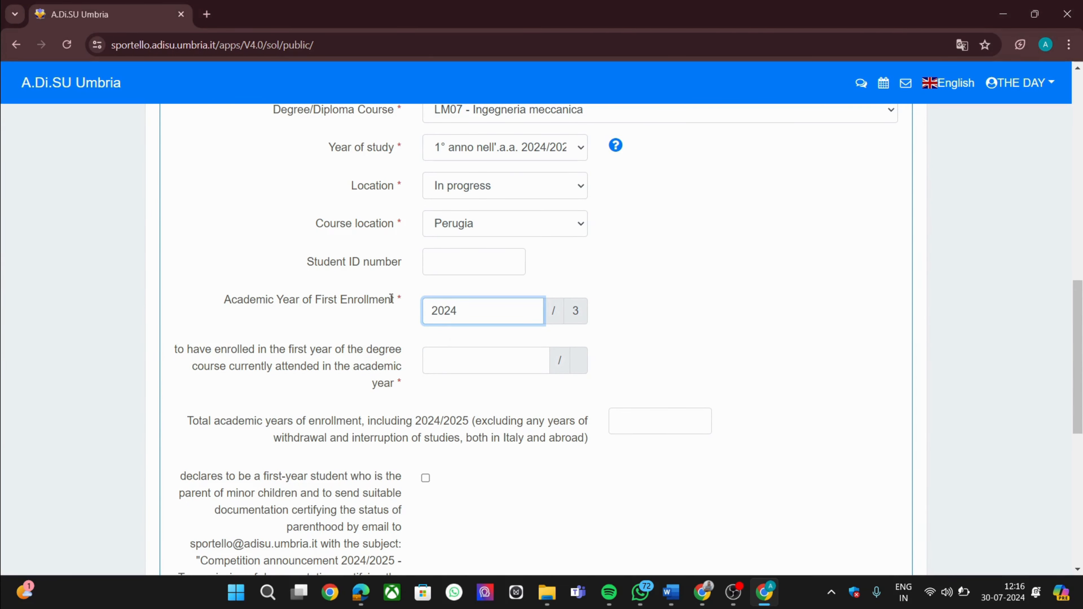
{"action": "left_click", "coordinate": [495, 370]}
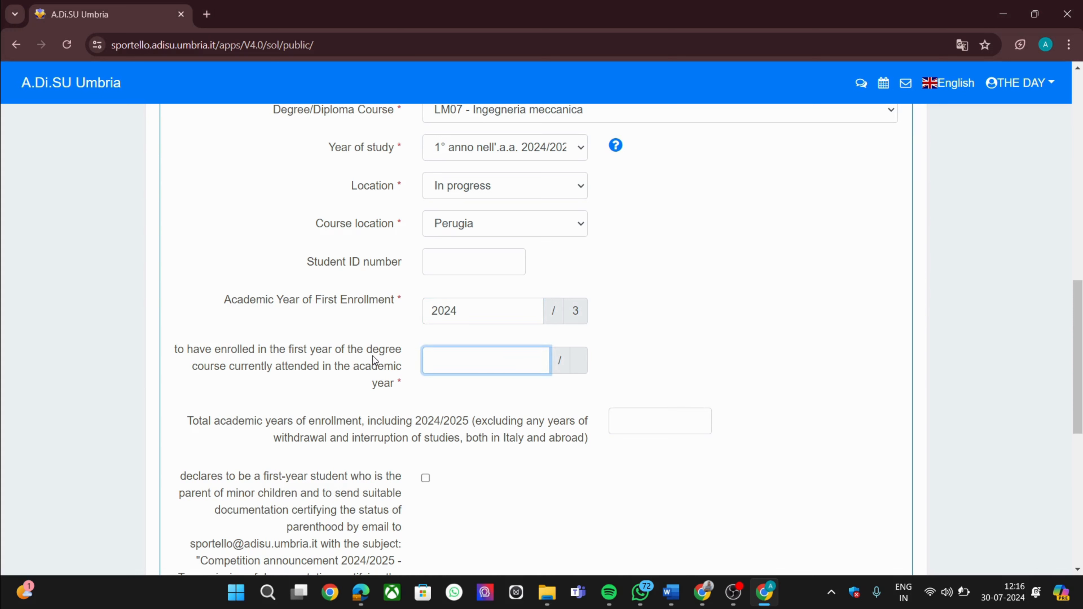
{"action": "type", "text": "2024"}
Enter 1 total academic year, declare being a parent of minors, and save
{"action": "scroll", "coordinate": [623, 417], "scroll_direction": "down", "scroll_amount": 1}
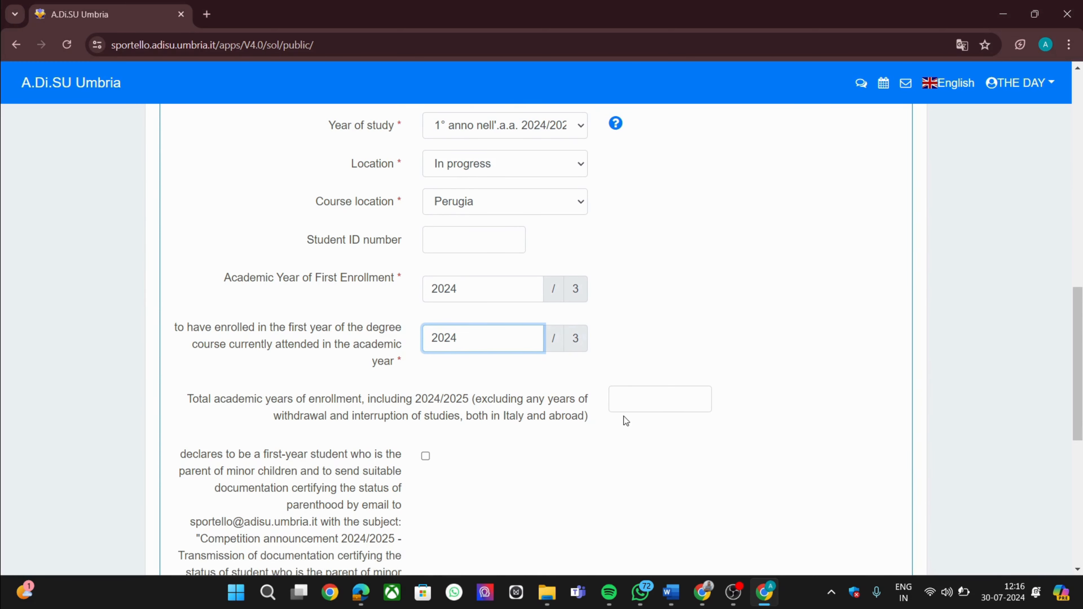
{"action": "left_click", "coordinate": [657, 409]}
{"action": "type", "text": "1"}
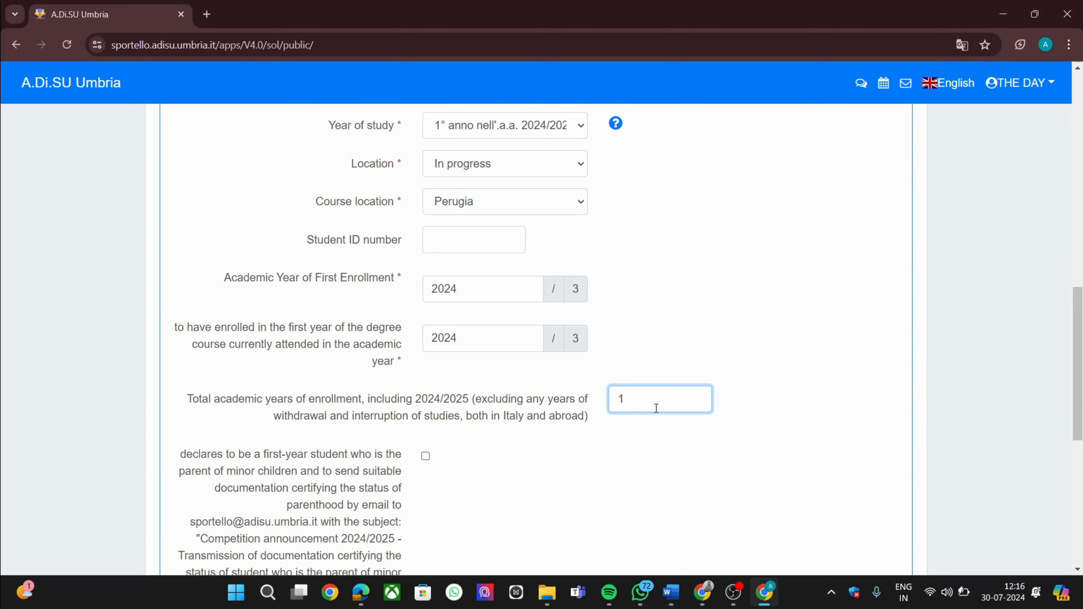
{"action": "scroll", "coordinate": [655, 406], "scroll_direction": "down", "scroll_amount": 2}
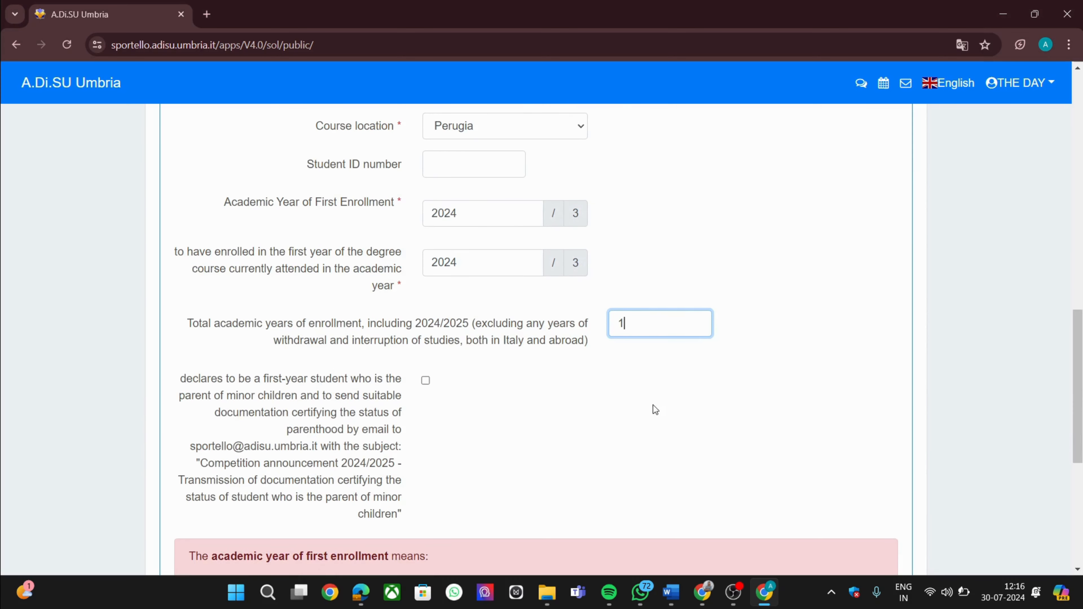
{"action": "left_click", "coordinate": [425, 380]}
{"action": "scroll", "coordinate": [536, 442], "scroll_direction": "down", "scroll_amount": 5}
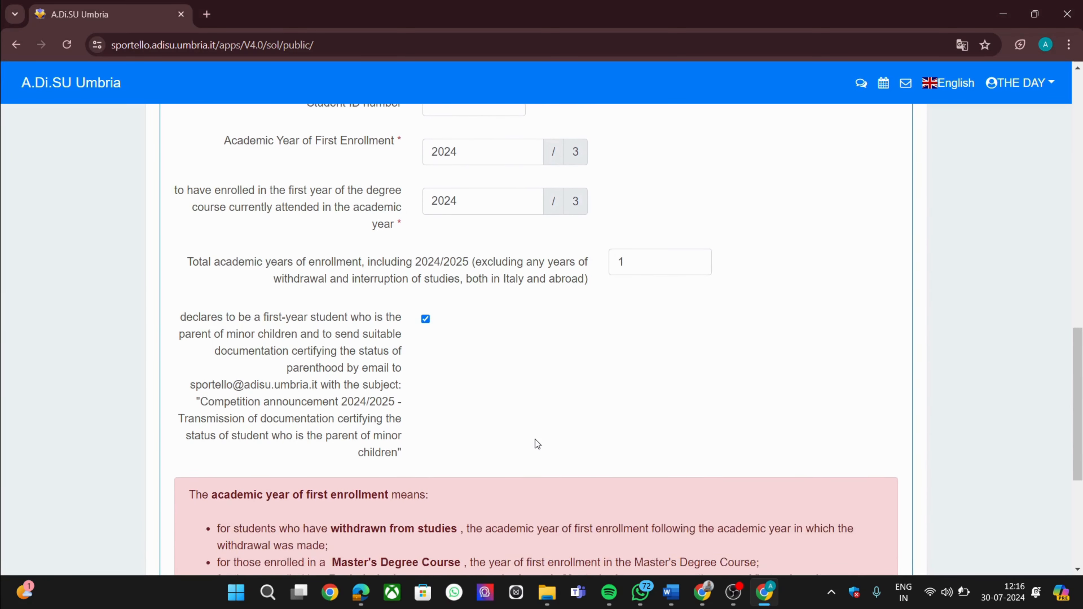
{"action": "scroll", "coordinate": [536, 439], "scroll_direction": "down", "scroll_amount": 1}
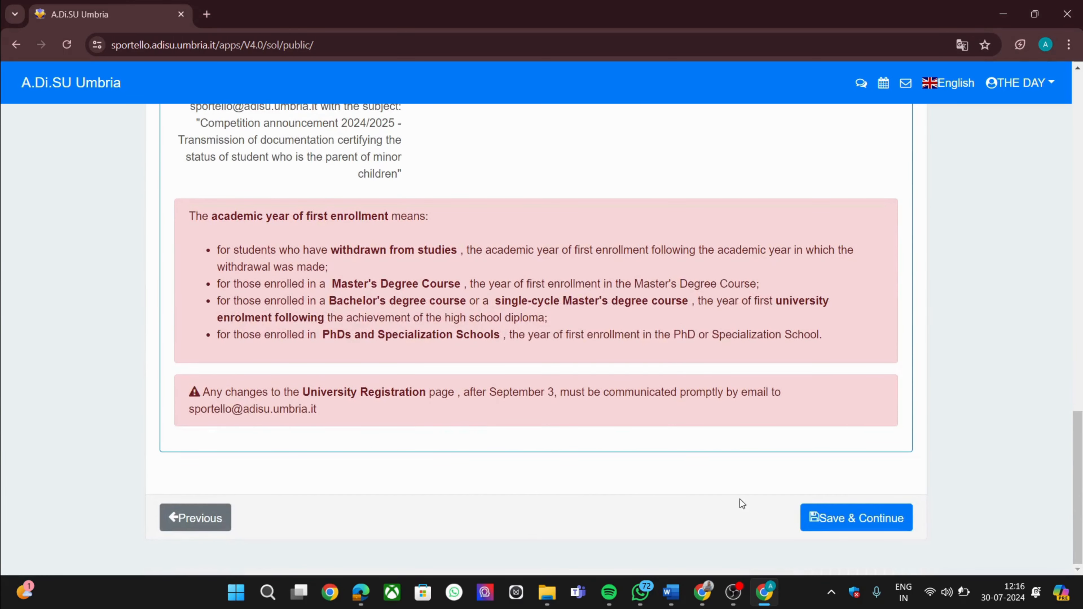
{"action": "left_click", "coordinate": [811, 519]}
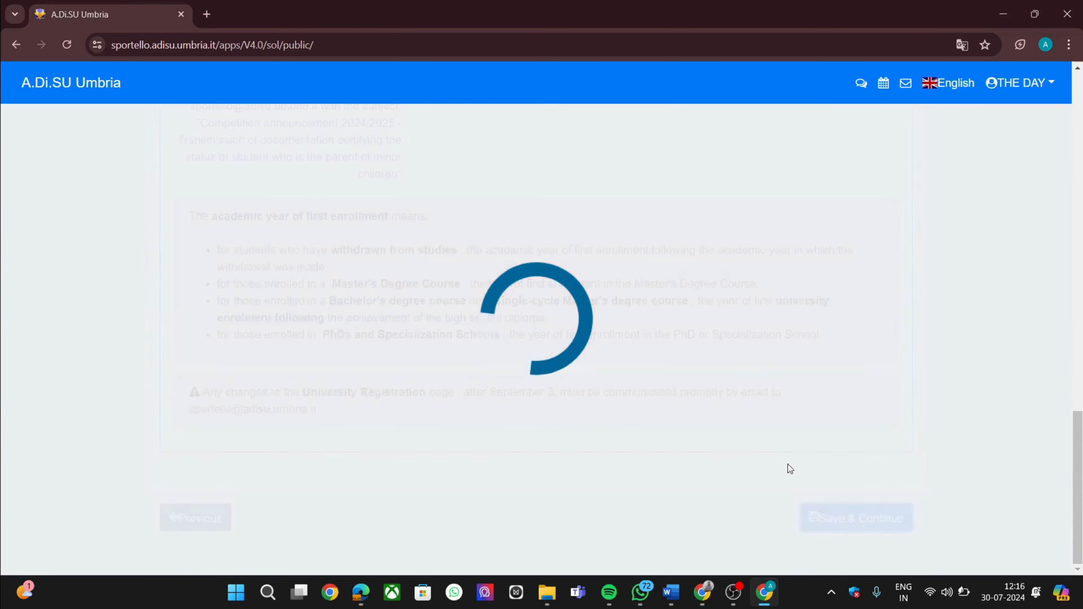
Deny prior scholarship, forfeiture, housing default, residence expulsion, and finishing by September 30, 2024
{"action": "scroll", "coordinate": [757, 377], "scroll_direction": "down", "scroll_amount": 1}
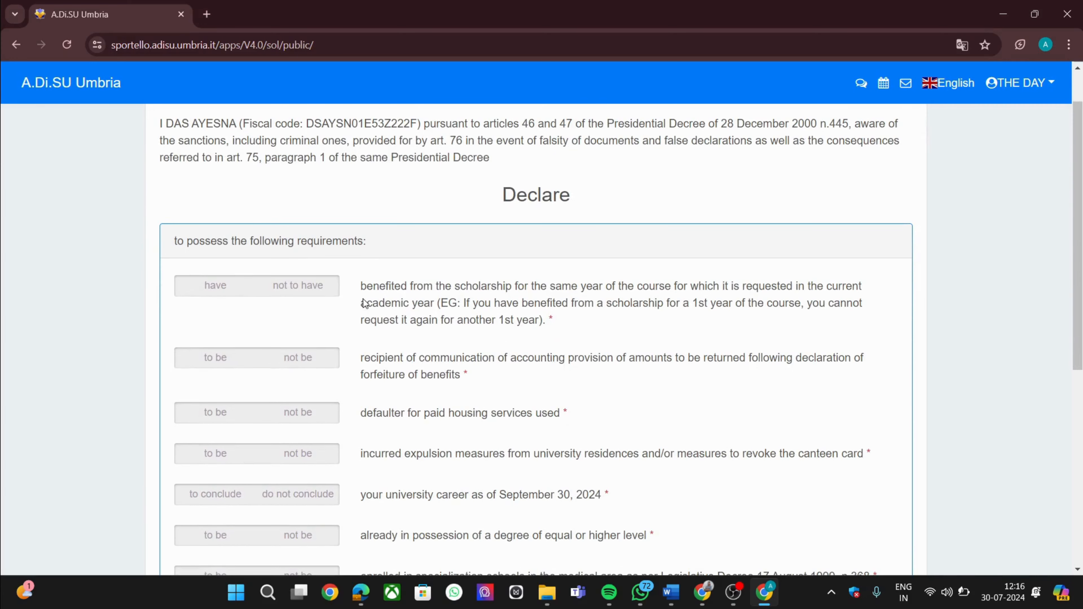
{"action": "left_click", "coordinate": [312, 292]}
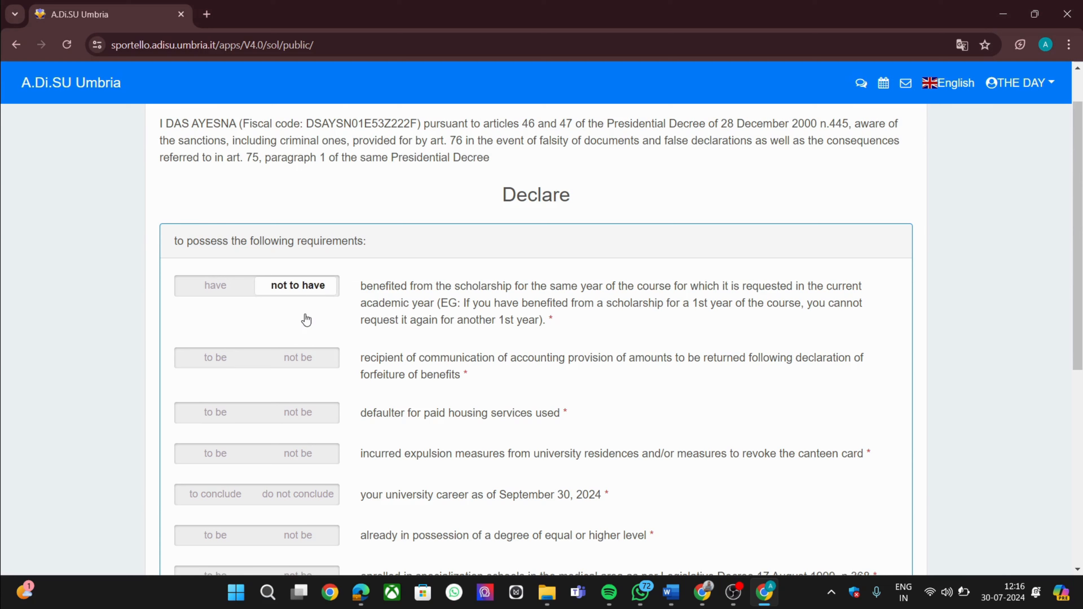
{"action": "left_click", "coordinate": [291, 361]}
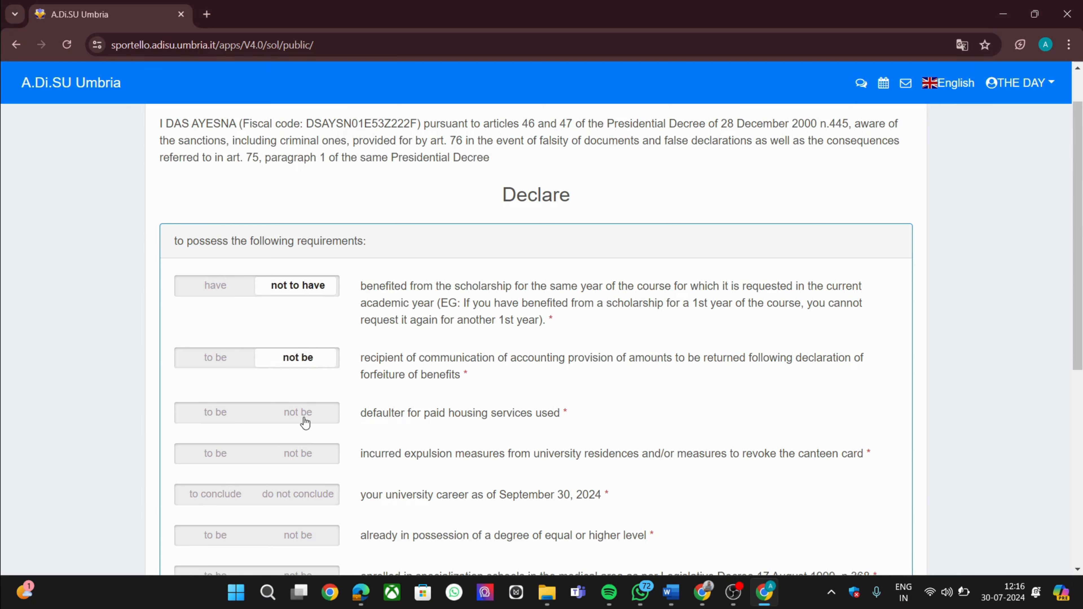
{"action": "left_click", "coordinate": [303, 418]}
{"action": "scroll", "coordinate": [304, 417], "scroll_direction": "down", "scroll_amount": 2}
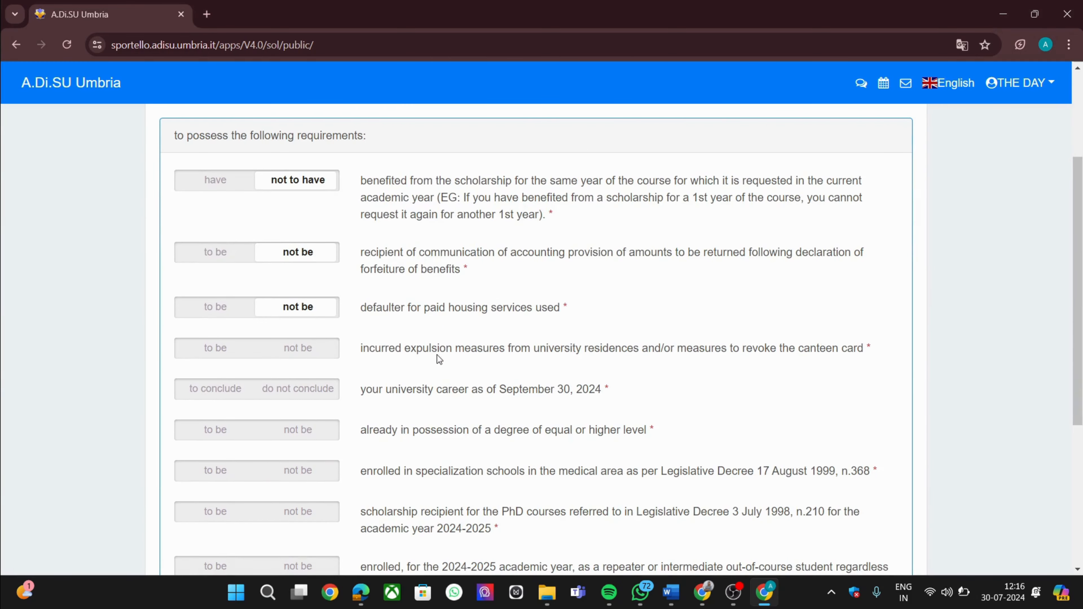
{"action": "left_click", "coordinate": [300, 355]}
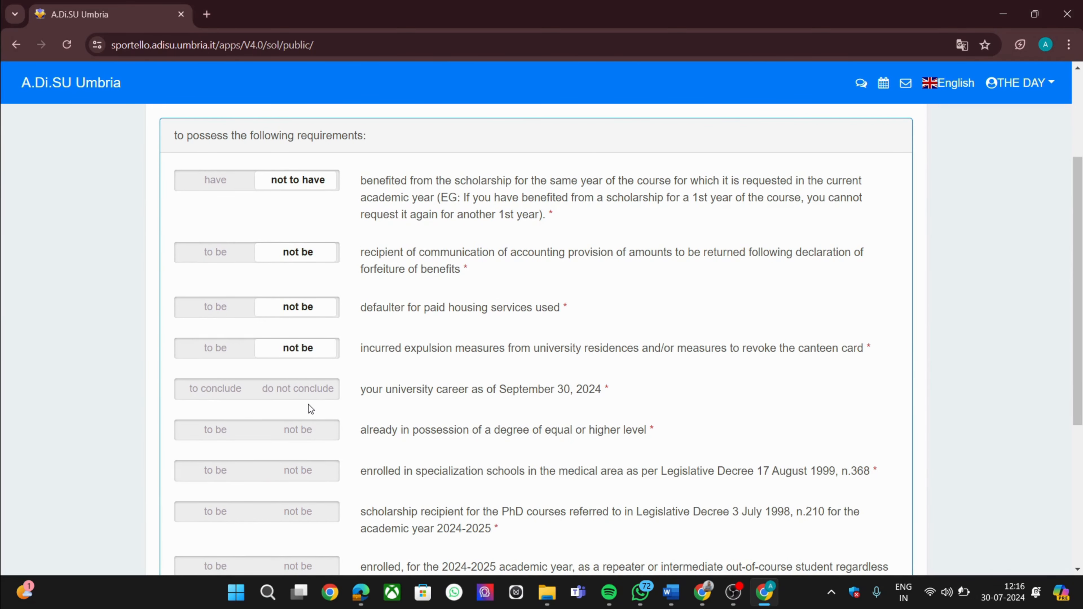
{"action": "left_click", "coordinate": [309, 391]}
{"action": "scroll", "coordinate": [313, 412], "scroll_direction": "down", "scroll_amount": 1}
{"action": "scroll", "coordinate": [313, 413], "scroll_direction": "down", "scroll_amount": 2}
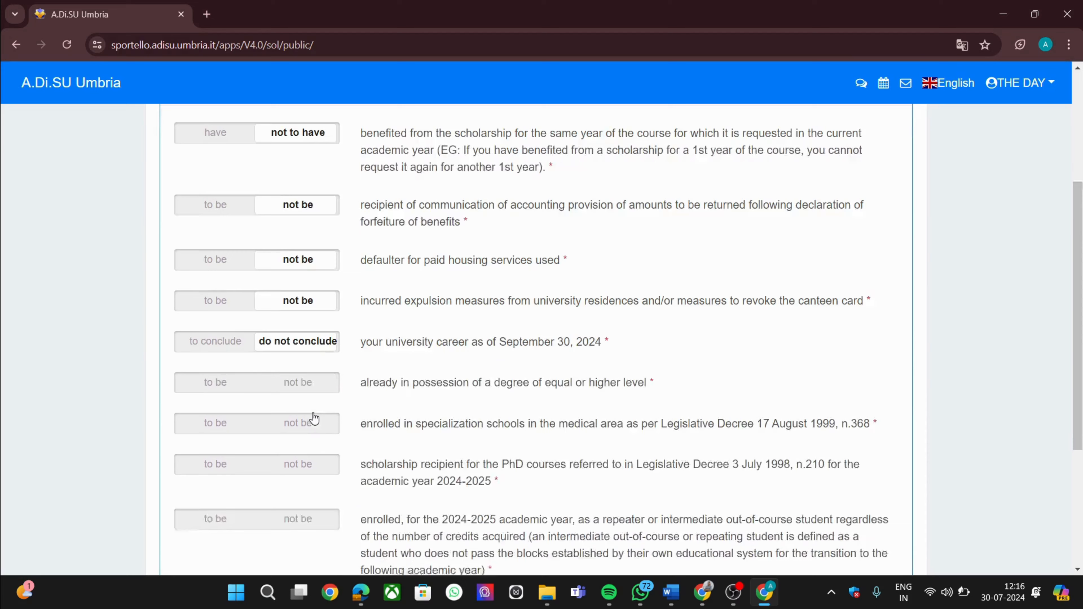
Deny holding a degree, medical specialization, PhD scholarship, repeater status, other public scholarships; save
{"action": "left_click", "coordinate": [279, 375]}
{"action": "scroll", "coordinate": [281, 379], "scroll_direction": "down", "scroll_amount": 3}
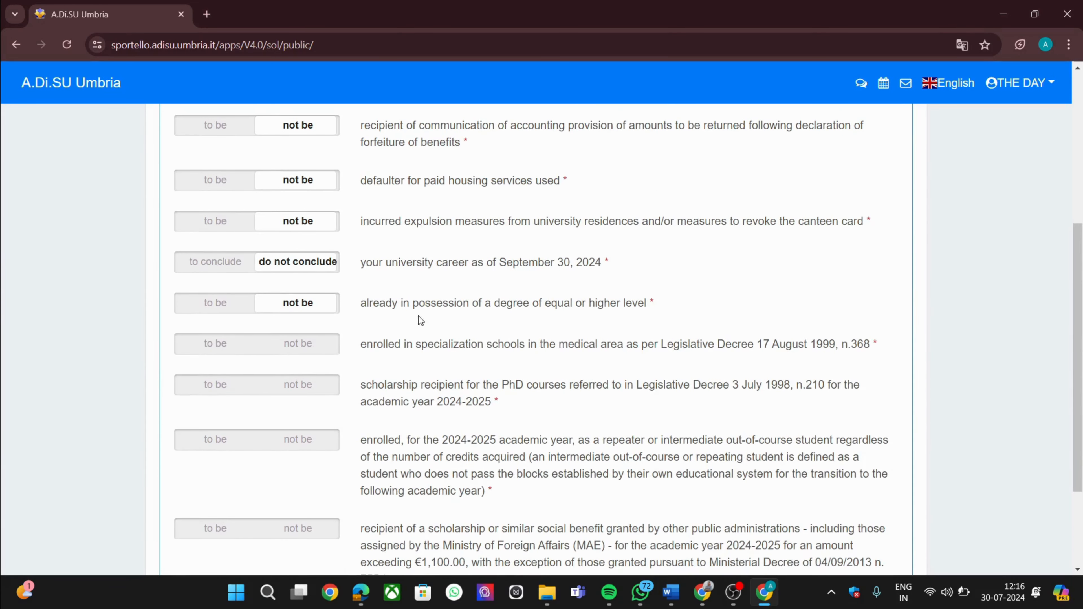
{"action": "left_click", "coordinate": [324, 353]}
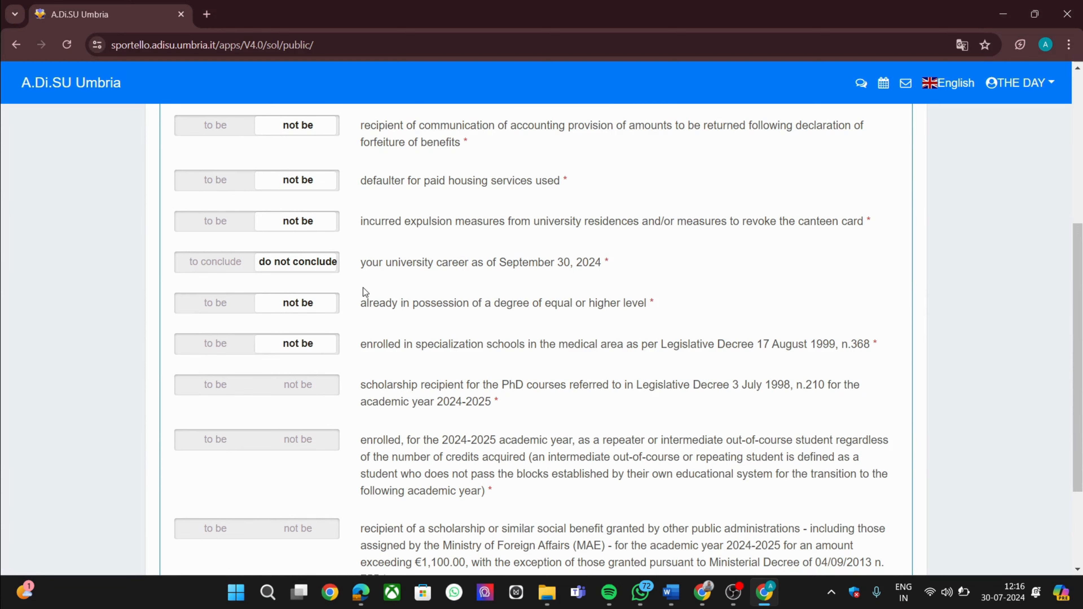
{"action": "scroll", "coordinate": [467, 368], "scroll_direction": "down", "scroll_amount": 2}
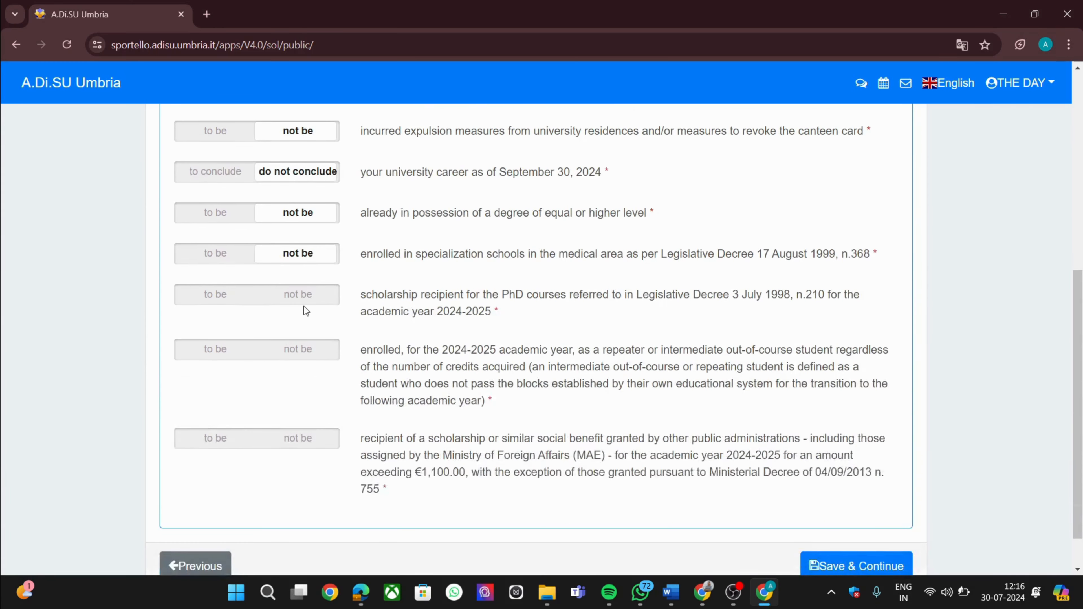
{"action": "left_click", "coordinate": [308, 301]}
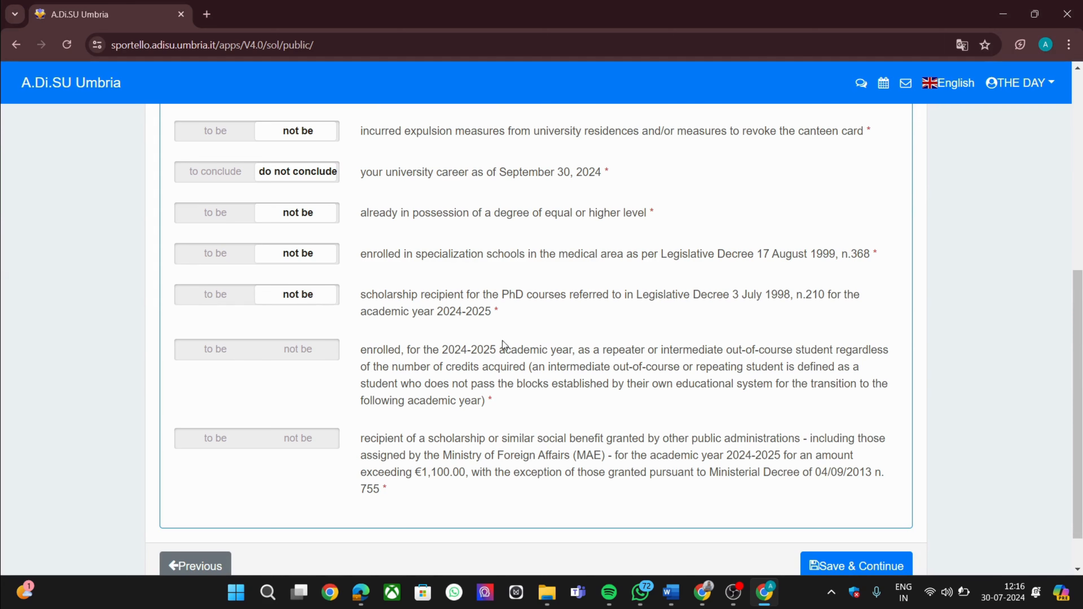
{"action": "left_click", "coordinate": [319, 360]}
{"action": "scroll", "coordinate": [318, 358], "scroll_direction": "down", "scroll_amount": 1}
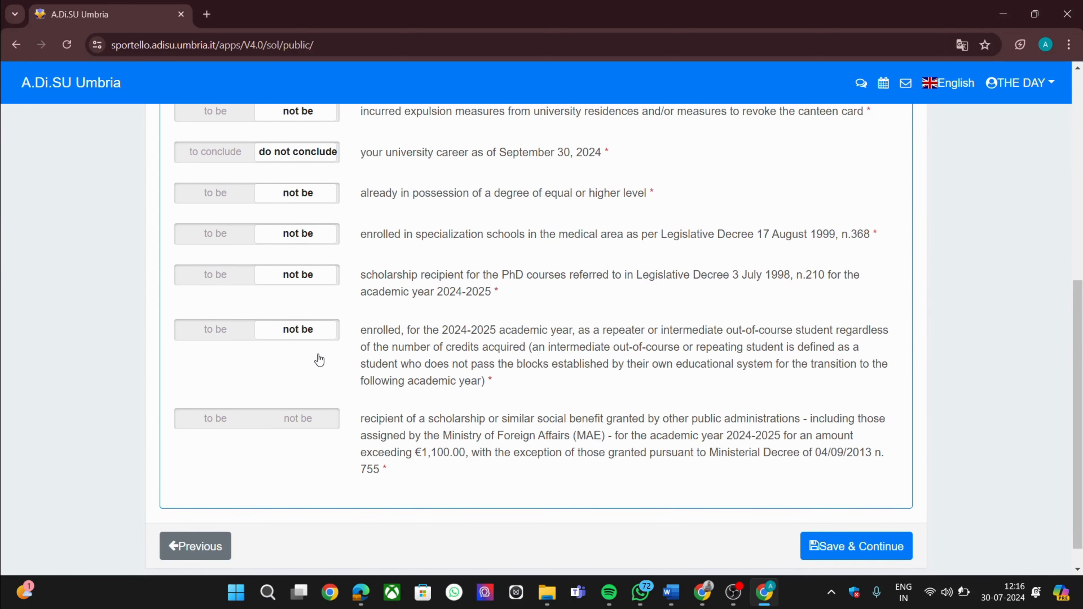
{"action": "scroll", "coordinate": [327, 361], "scroll_direction": "down", "scroll_amount": 1}
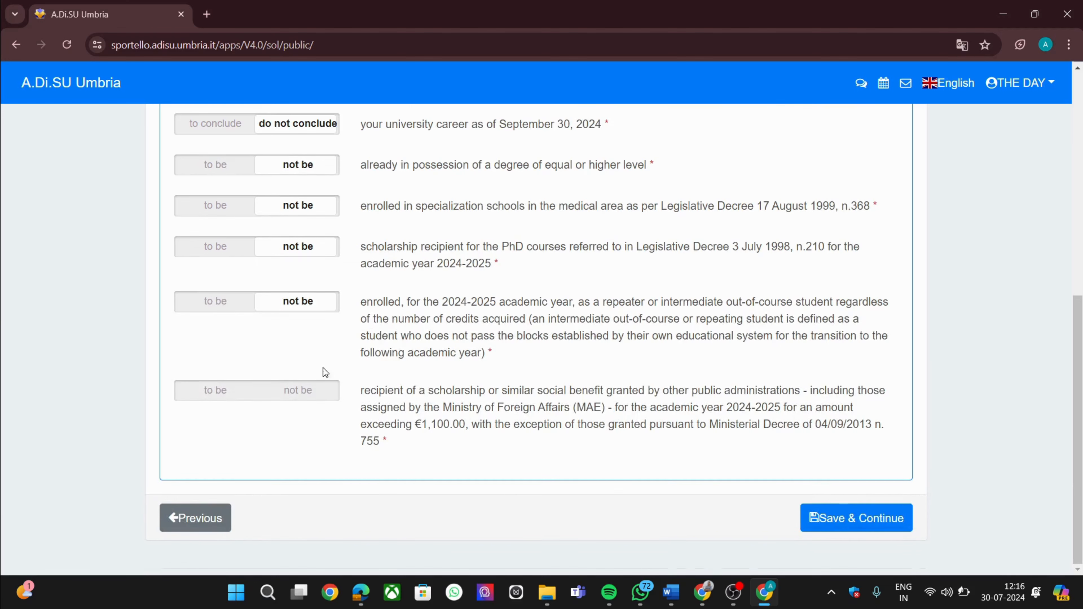
{"action": "left_click", "coordinate": [322, 395]}
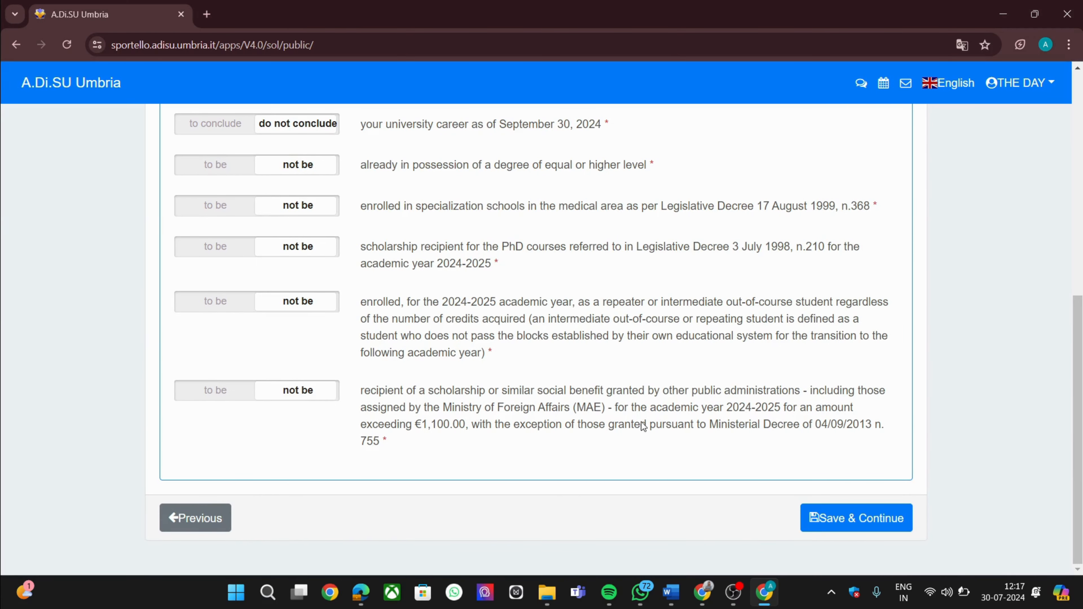
{"action": "left_click", "coordinate": [878, 529]}
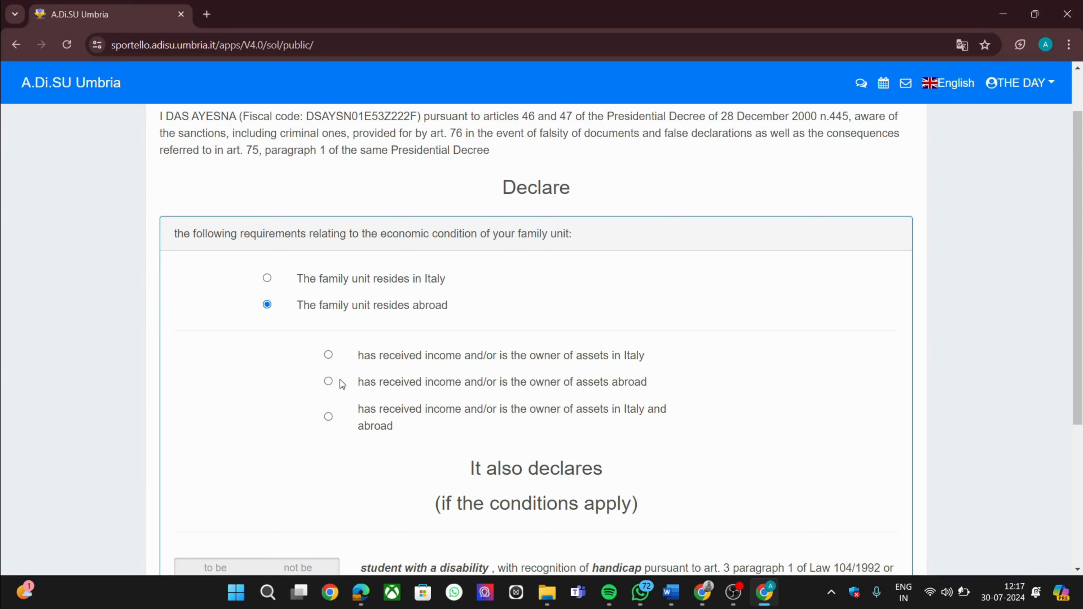
Declare income and assets abroad, no disability, not a refugee, and save
{"action": "left_click", "coordinate": [328, 381]}
{"action": "scroll", "coordinate": [493, 387], "scroll_direction": "down", "scroll_amount": 3}
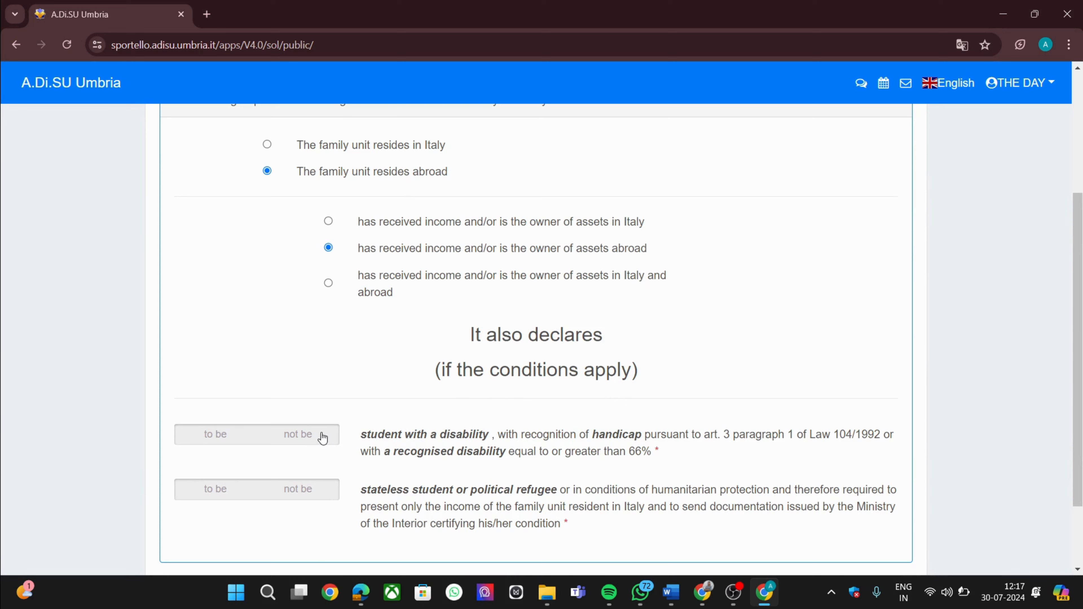
{"action": "left_click", "coordinate": [309, 434]}
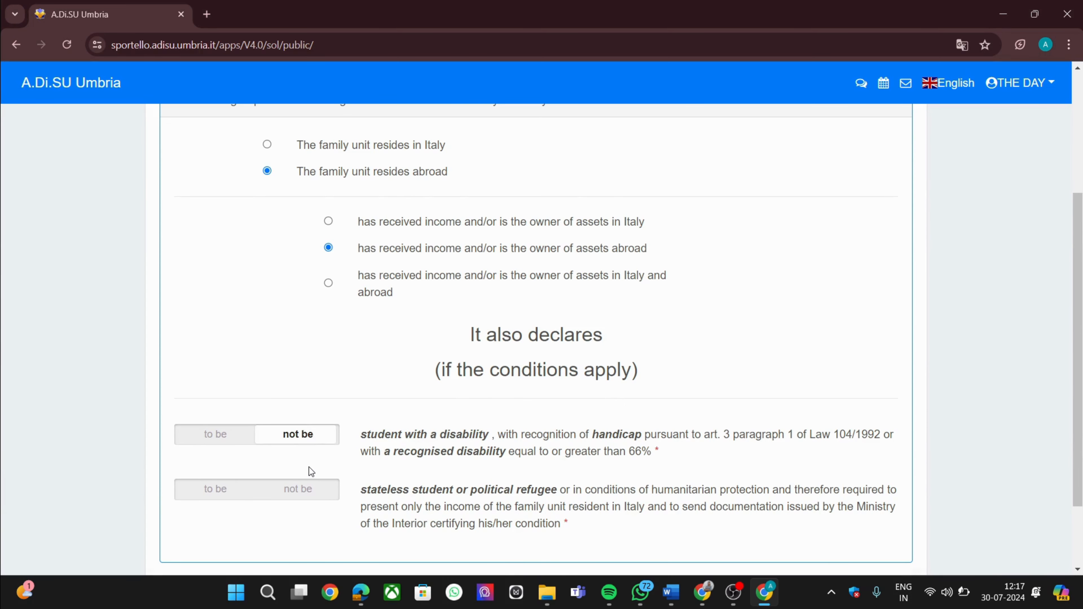
{"action": "scroll", "coordinate": [309, 467], "scroll_direction": "down", "scroll_amount": 1}
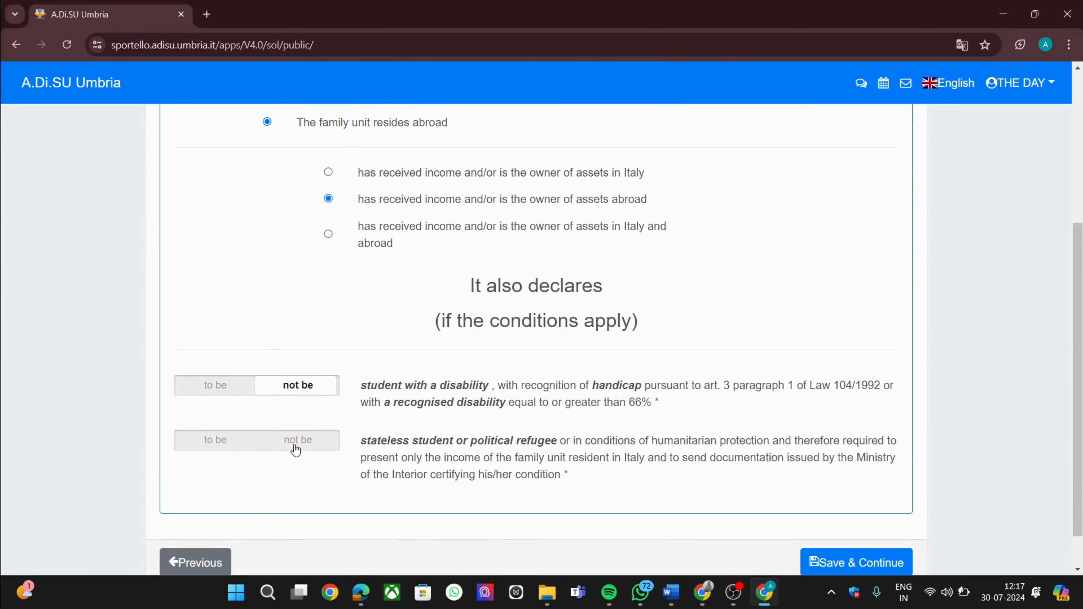
{"action": "left_click", "coordinate": [303, 448]}
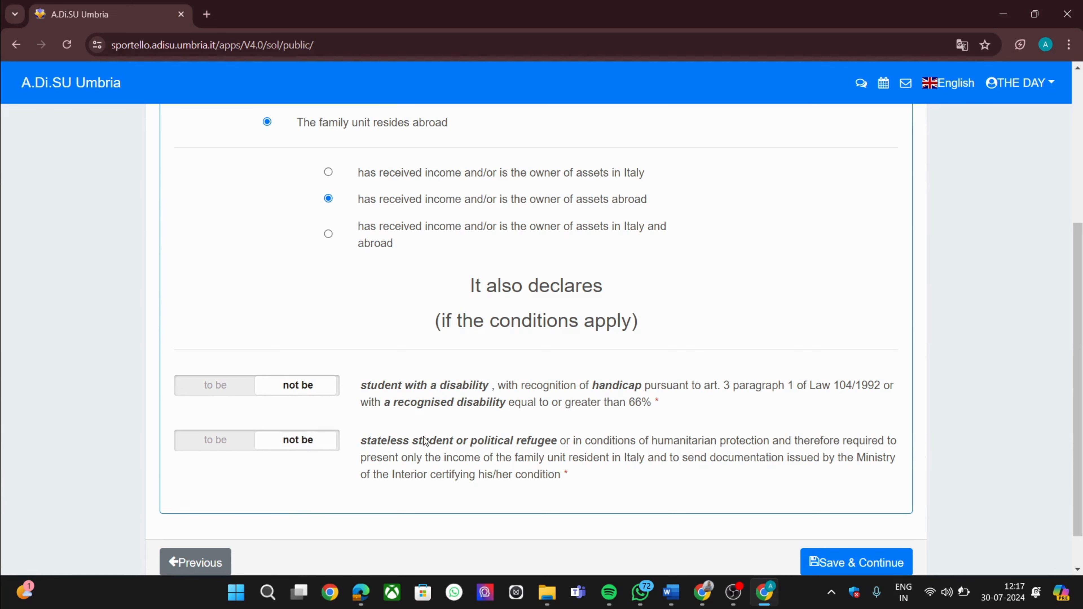
{"action": "scroll", "coordinate": [451, 442], "scroll_direction": "down", "scroll_amount": 1}
{"action": "scroll", "coordinate": [453, 446], "scroll_direction": "down", "scroll_amount": 1}
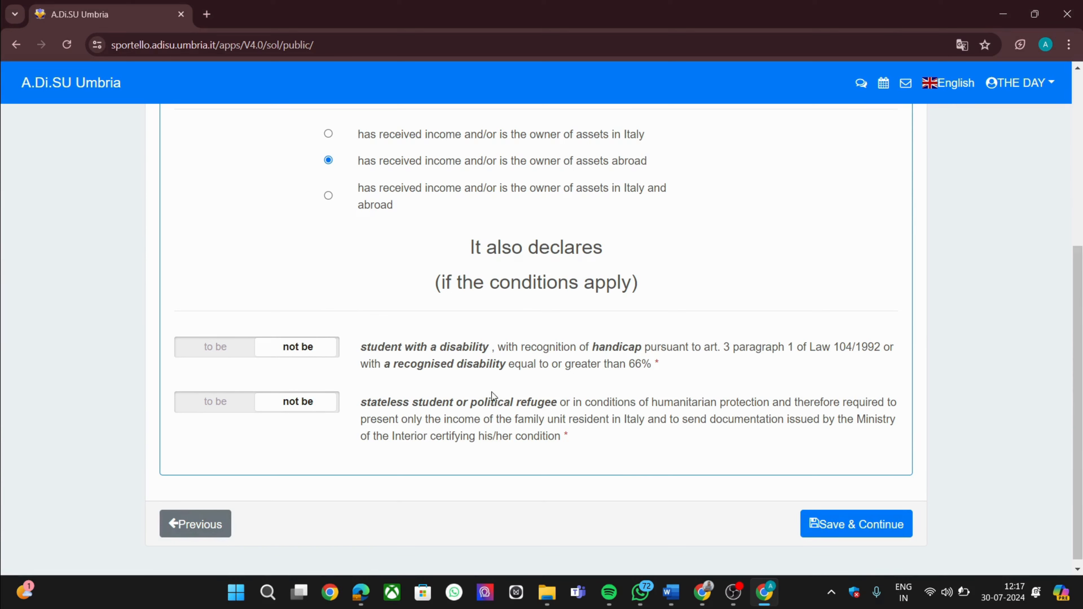
{"action": "left_click", "coordinate": [868, 526]}
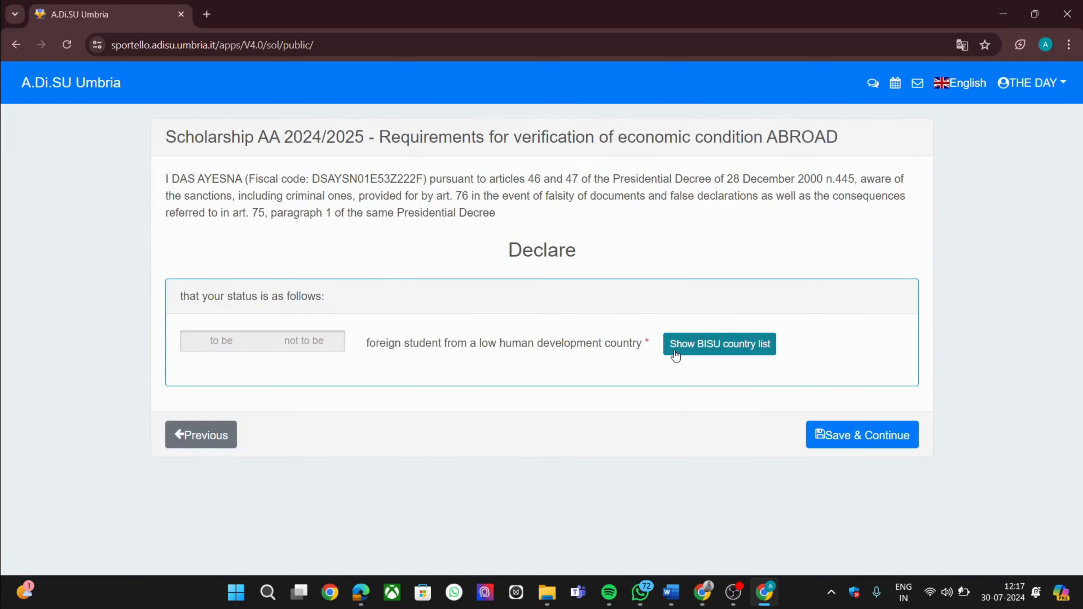
Check the BISU country list and declare not being from a low human development country
{"action": "left_click", "coordinate": [710, 348]}
{"action": "scroll", "coordinate": [664, 431], "scroll_direction": "down", "scroll_amount": 3}
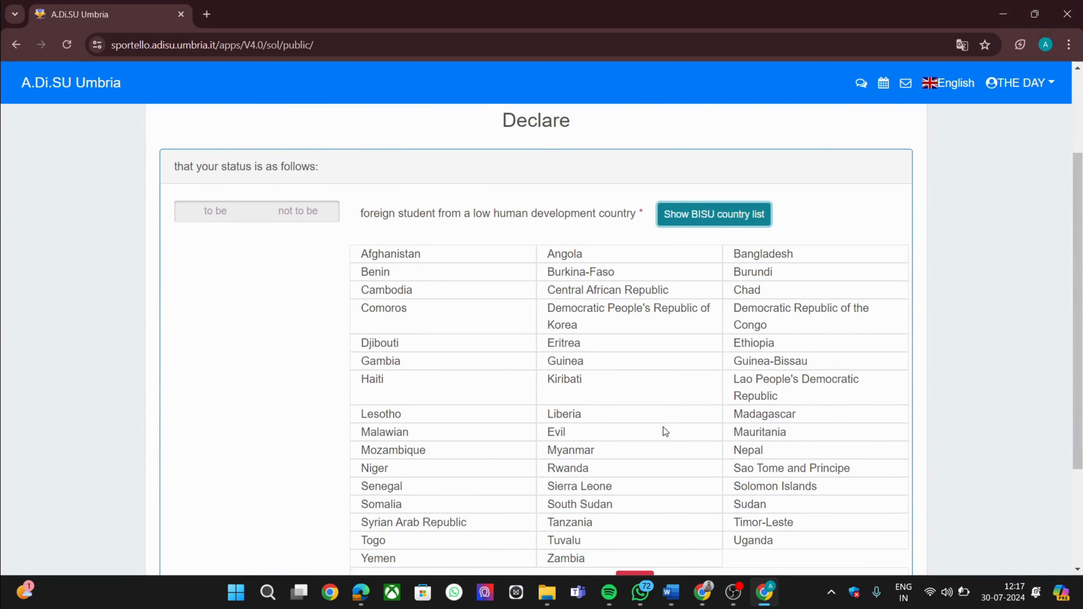
{"action": "scroll", "coordinate": [663, 427], "scroll_direction": "down", "scroll_amount": 2}
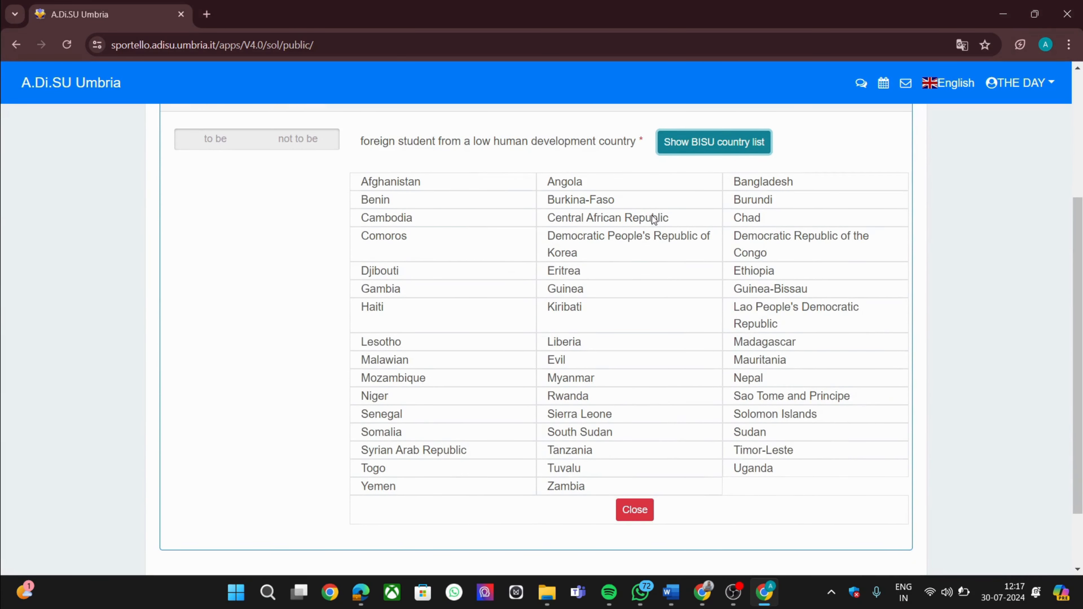
{"action": "scroll", "coordinate": [750, 298], "scroll_direction": "up", "scroll_amount": 2}
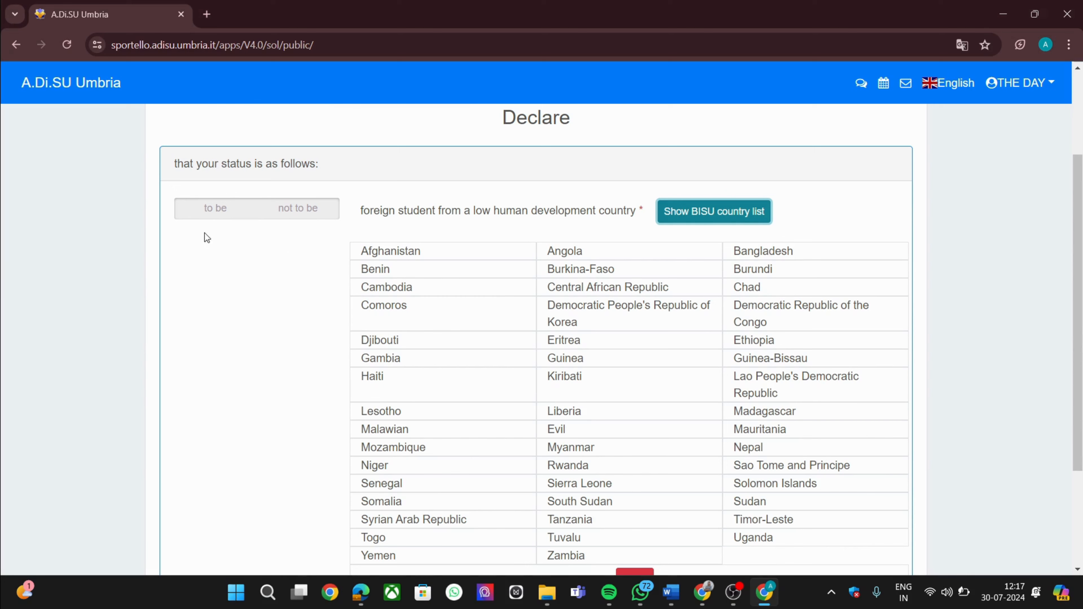
{"action": "left_click", "coordinate": [305, 209]}
Choose to upload the income and asset documentation
{"action": "scroll", "coordinate": [305, 212], "scroll_direction": "down", "scroll_amount": 5}
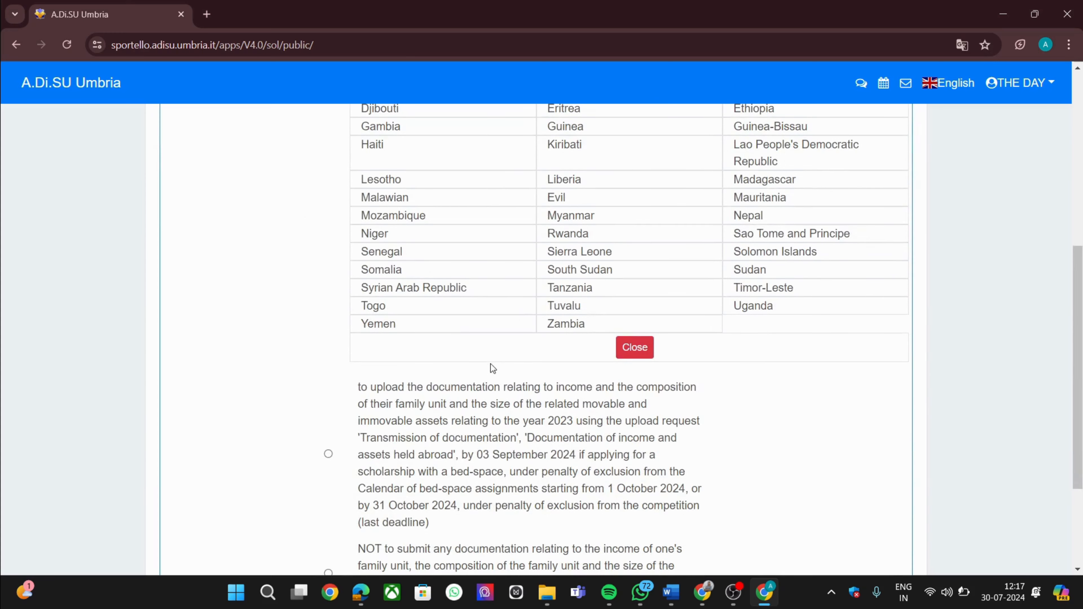
{"action": "scroll", "coordinate": [493, 402], "scroll_direction": "down", "scroll_amount": 1}
{"action": "scroll", "coordinate": [492, 402], "scroll_direction": "down", "scroll_amount": 3}
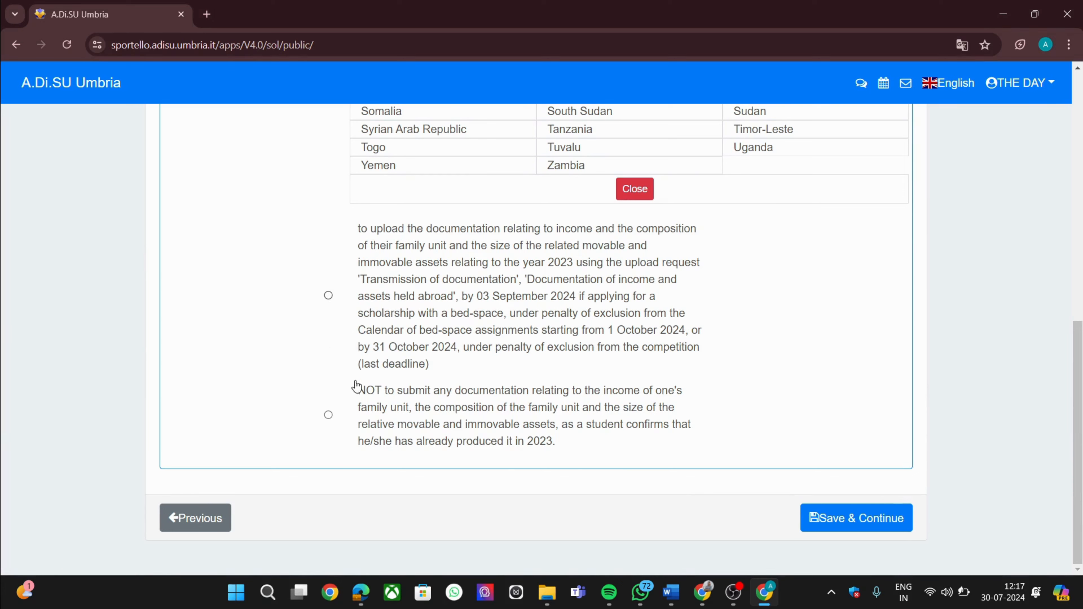
{"action": "left_click", "coordinate": [328, 296]}
Save the abroad requirements and continue past the scholarship application summary
{"action": "left_click", "coordinate": [813, 512]}
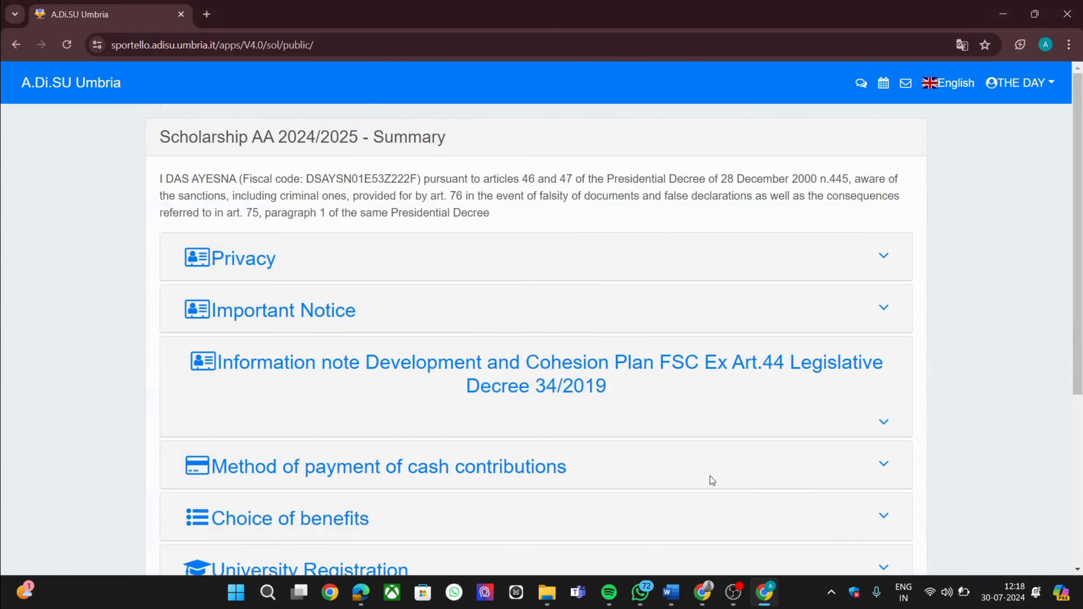
{"action": "scroll", "coordinate": [526, 416], "scroll_direction": "down", "scroll_amount": 5}
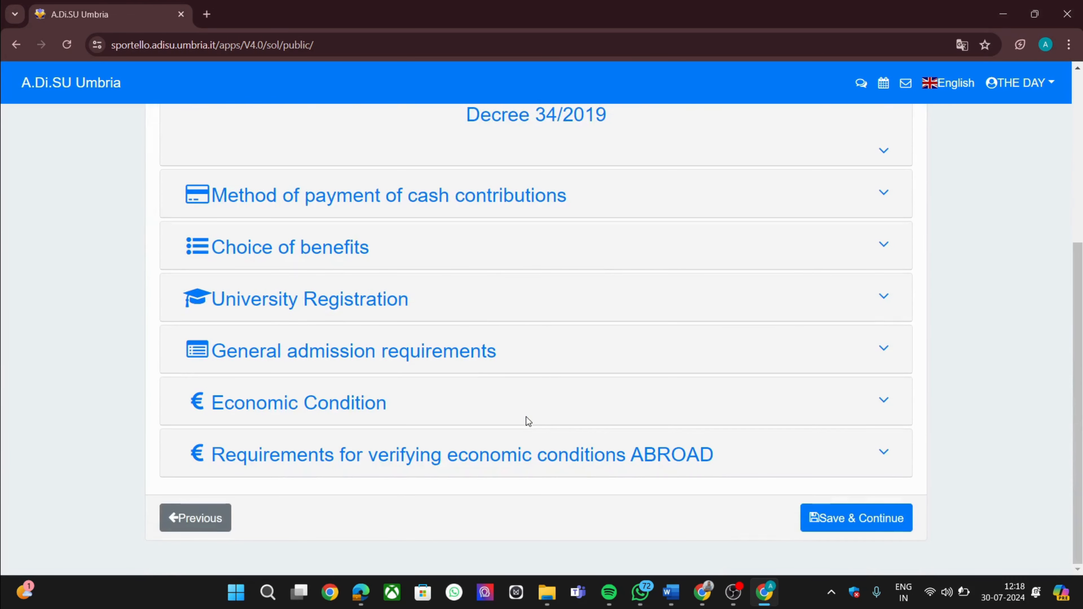
{"action": "left_click", "coordinate": [842, 528]}
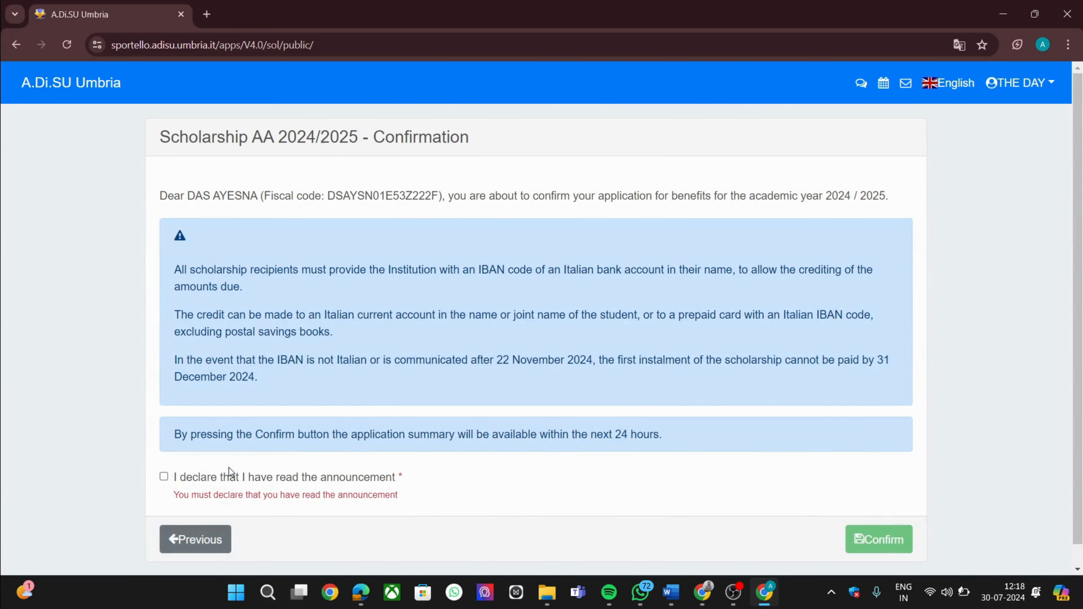
Declare the announcement read, confirm and send the scholarship application, and return home
{"action": "left_click", "coordinate": [164, 478]}
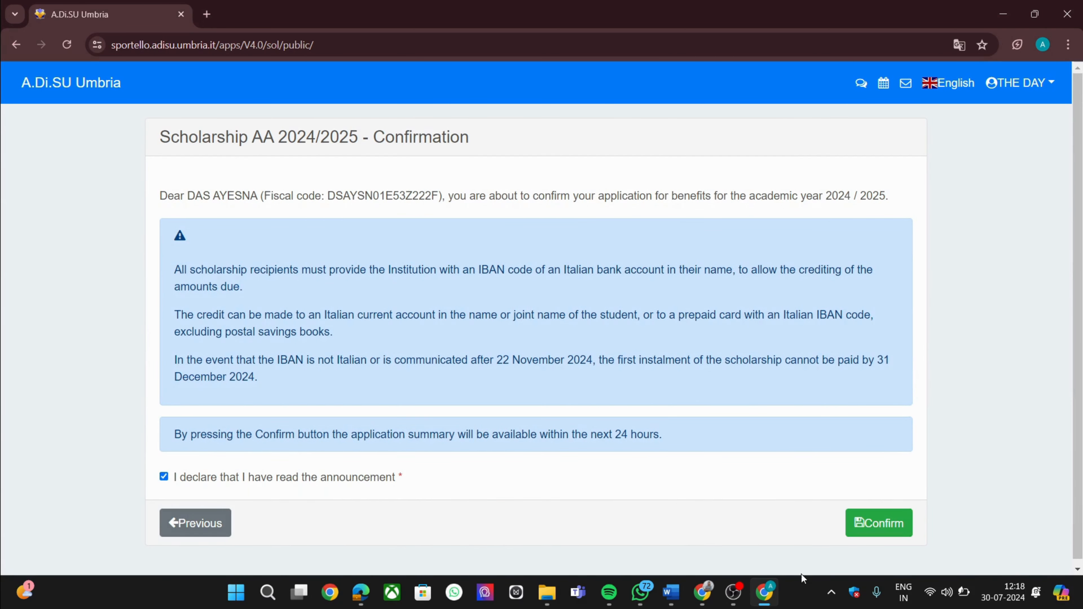
{"action": "left_click", "coordinate": [881, 523]}
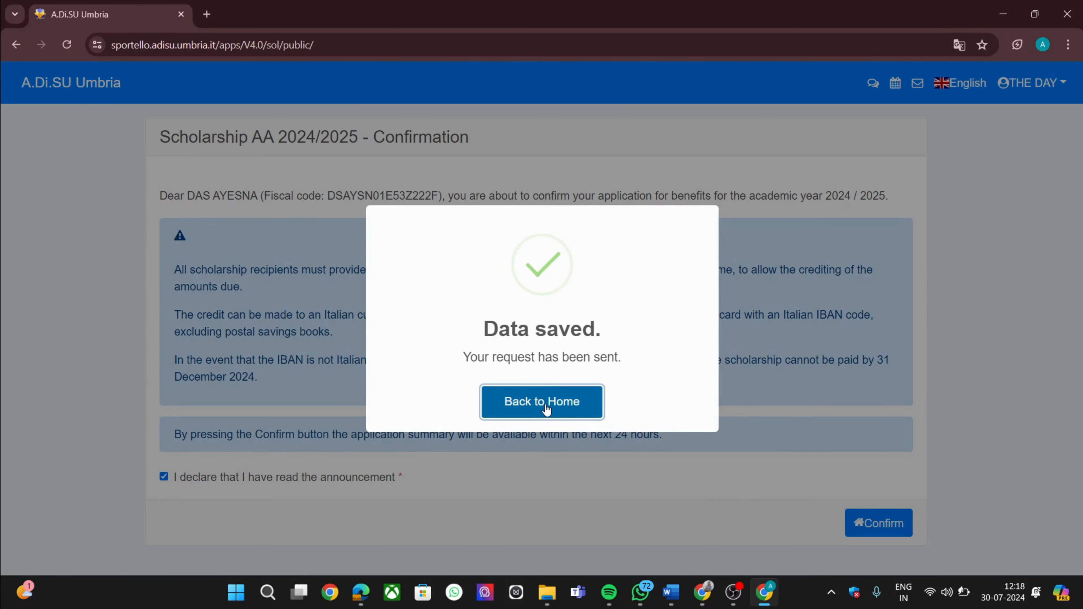
{"action": "left_click", "coordinate": [546, 409]}
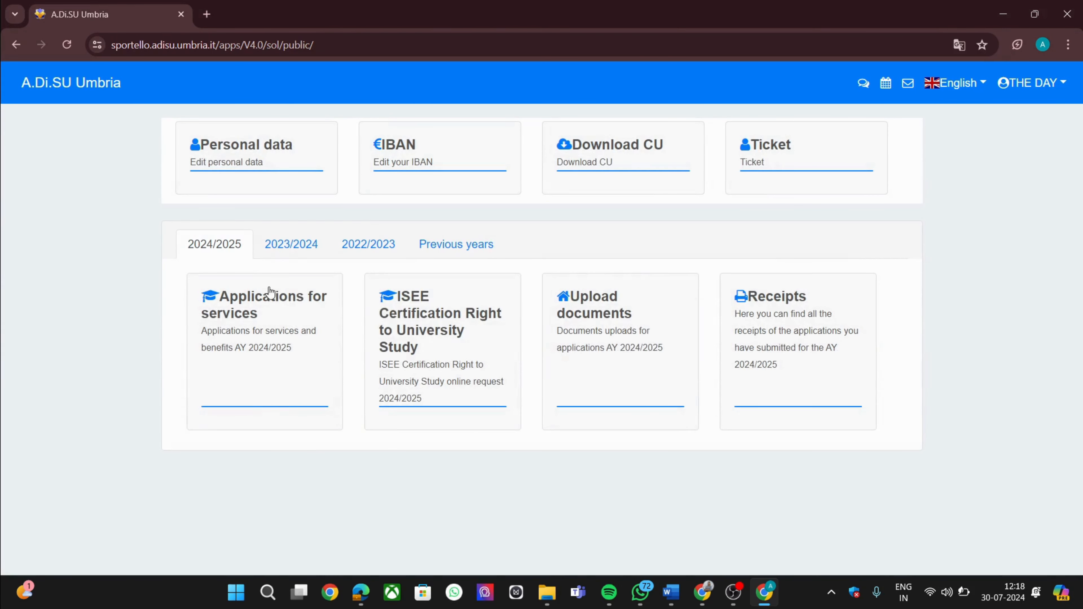
Check the receipts, then open the 2024/2025 Applications for services list
{"action": "left_click", "coordinate": [796, 307]}
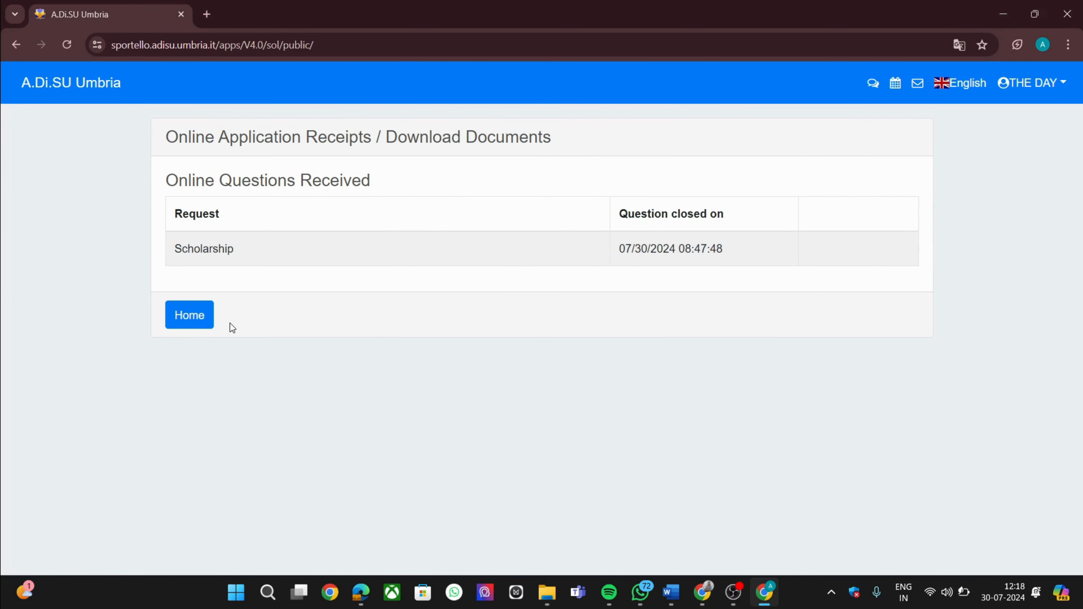
{"action": "left_click", "coordinate": [18, 43]}
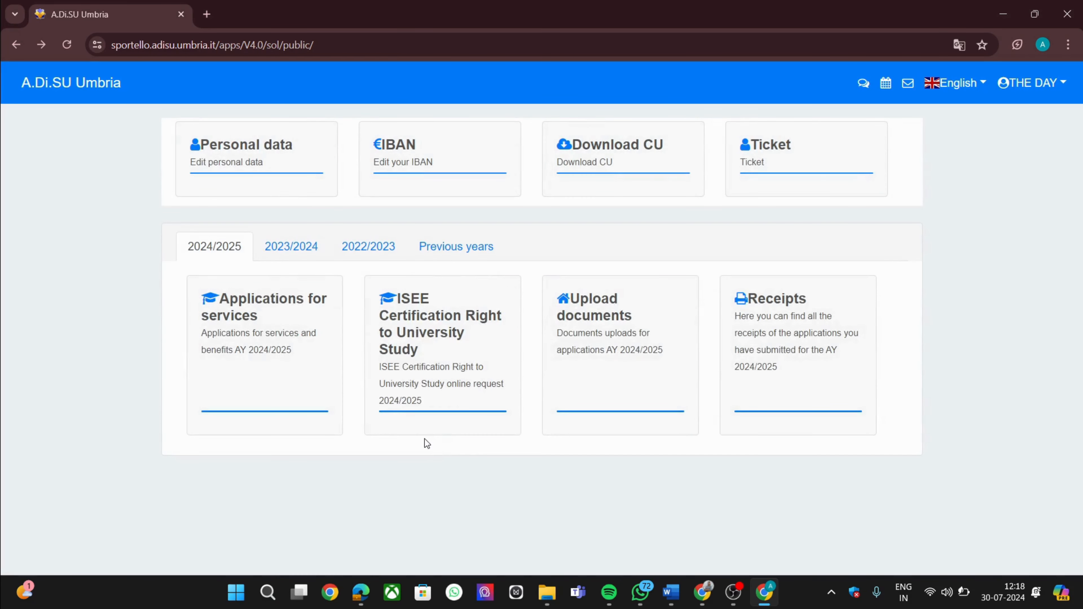
{"action": "left_click", "coordinate": [266, 318]}
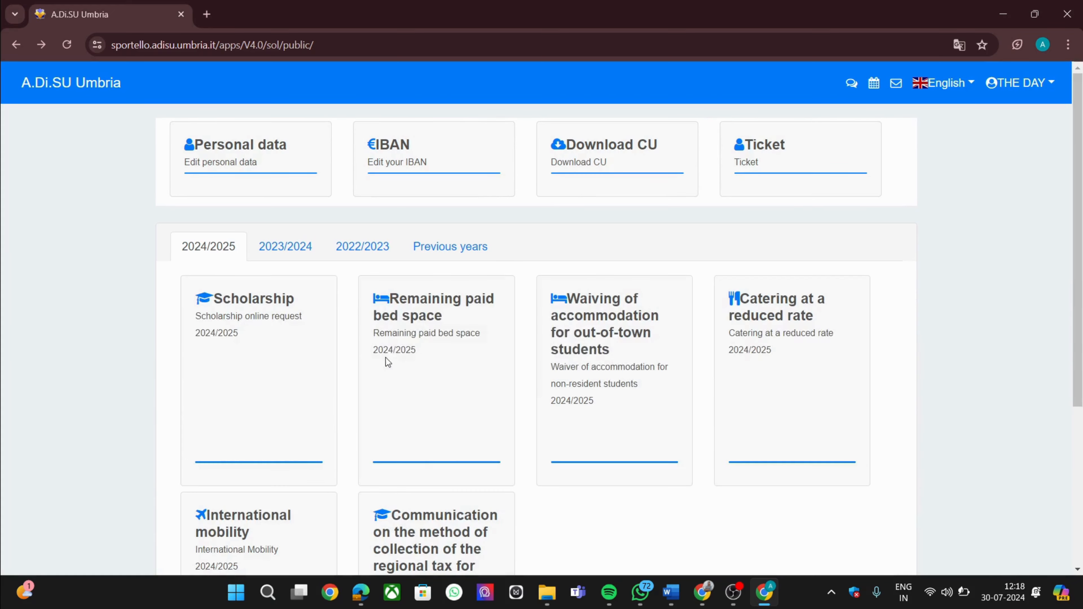
Start the Remaining paid bed space application and accept the personal data and Competition Notice declarations
{"action": "left_click", "coordinate": [418, 319]}
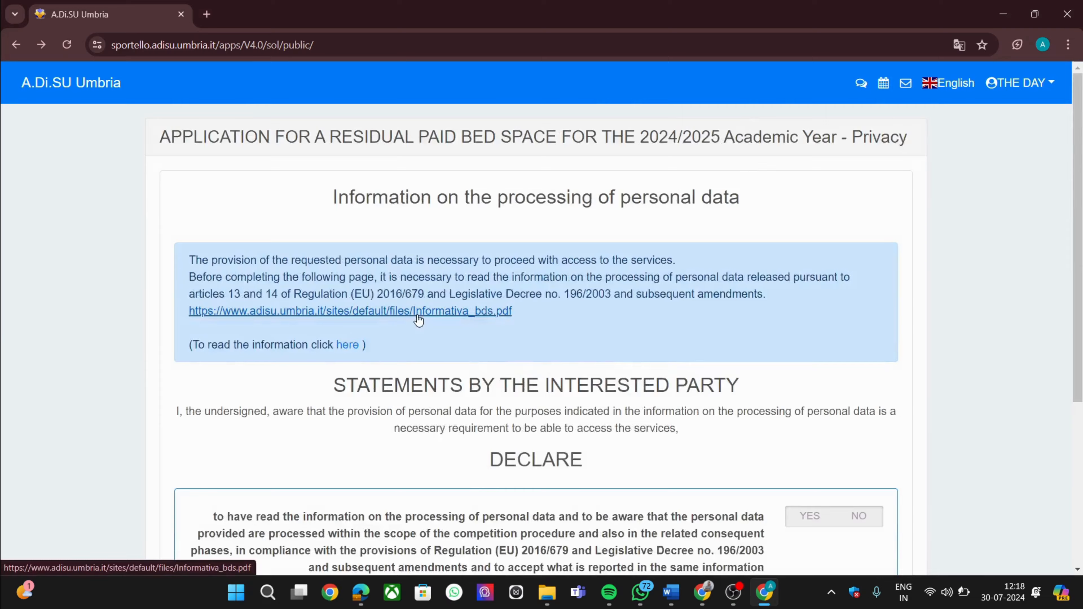
{"action": "scroll", "coordinate": [417, 315], "scroll_direction": "down", "scroll_amount": 5}
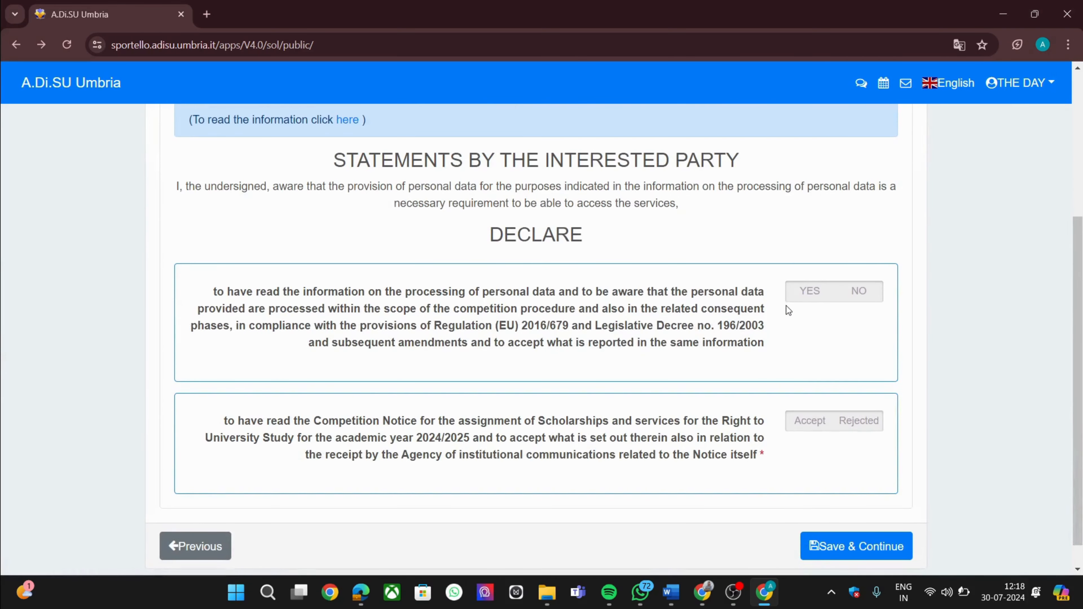
{"action": "left_click", "coordinate": [801, 303]}
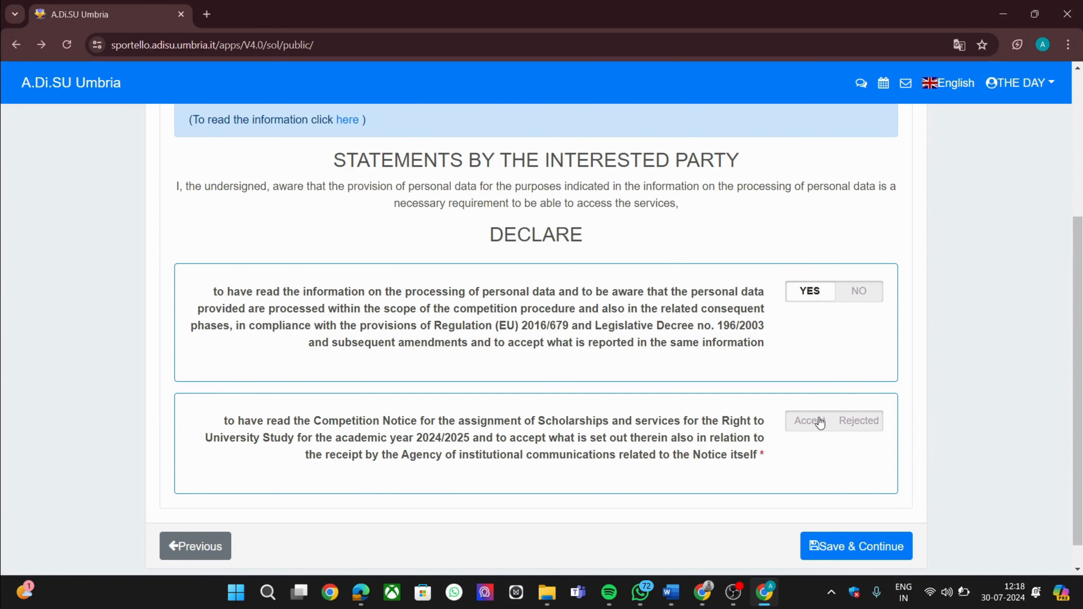
{"action": "left_click", "coordinate": [821, 422]}
{"action": "left_click", "coordinate": [839, 549]}
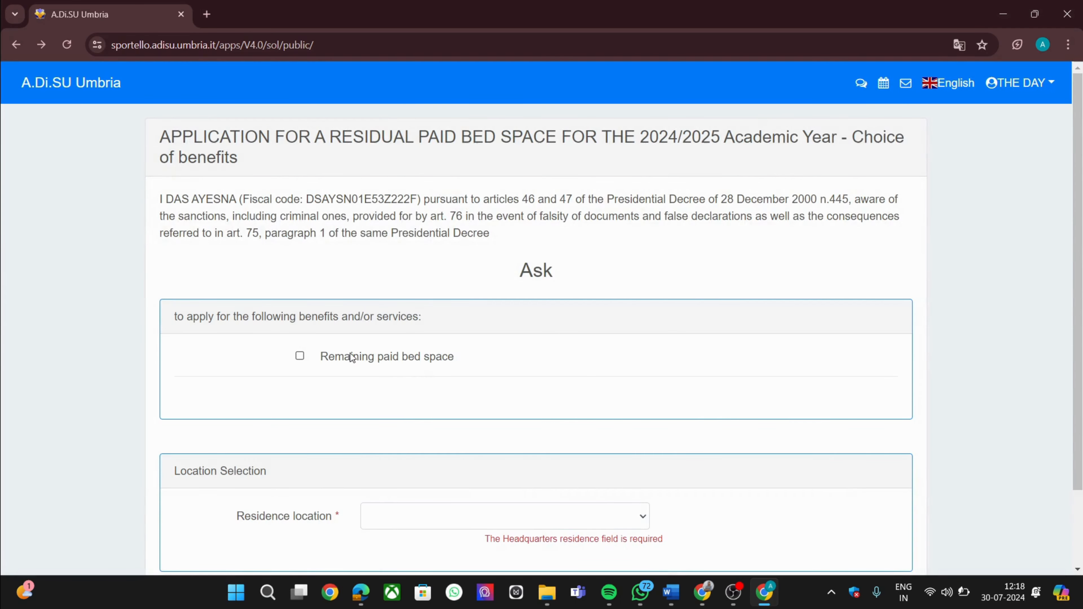
Request the Remaining paid bed space benefit with Perugia as residence location and save
{"action": "scroll", "coordinate": [349, 356], "scroll_direction": "down", "scroll_amount": 1}
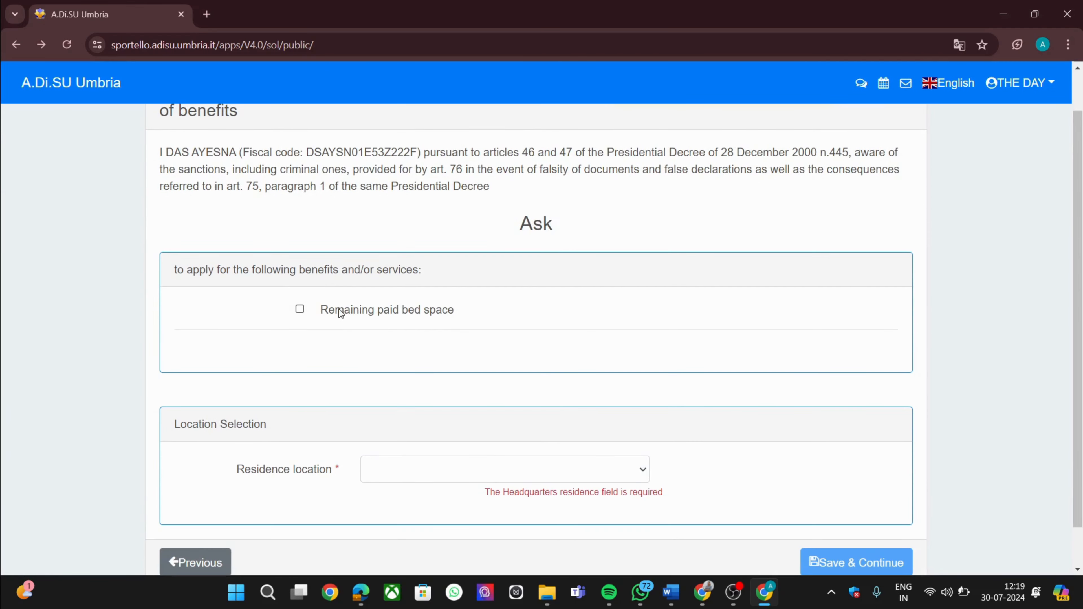
{"action": "left_click", "coordinate": [340, 311]}
{"action": "scroll", "coordinate": [339, 311], "scroll_direction": "down", "scroll_amount": 1}
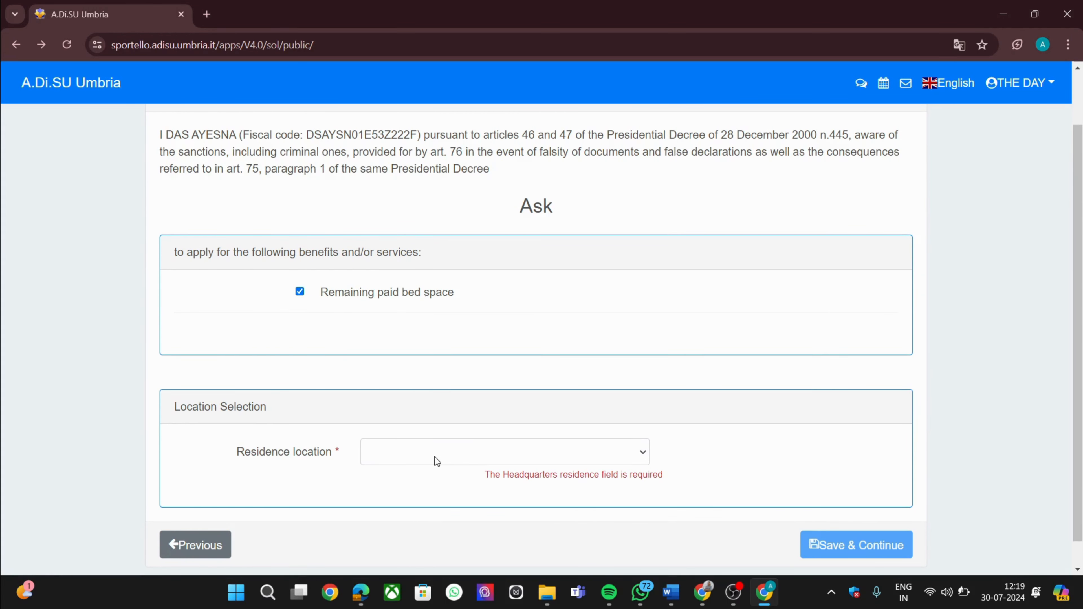
{"action": "left_click", "coordinate": [447, 455]}
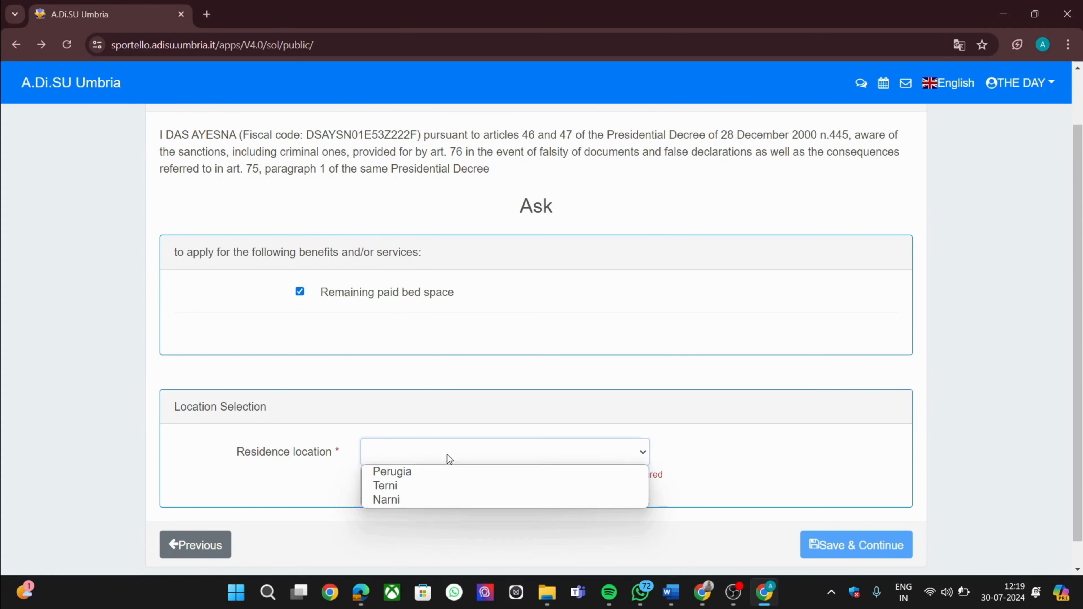
{"action": "left_click", "coordinate": [444, 472]}
{"action": "scroll", "coordinate": [443, 472], "scroll_direction": "down", "scroll_amount": 1}
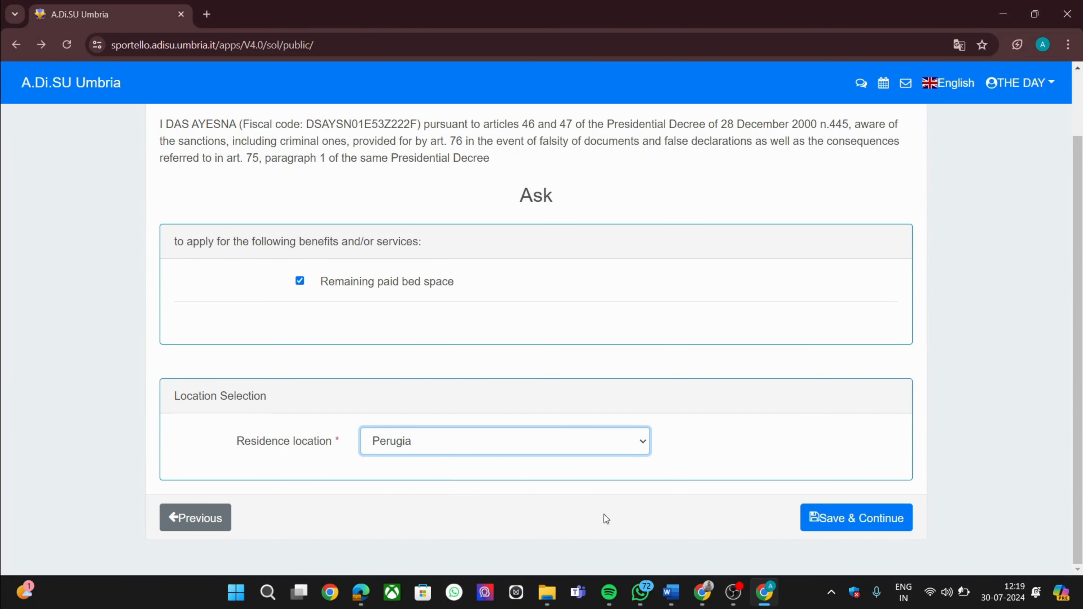
{"action": "left_click", "coordinate": [850, 531]}
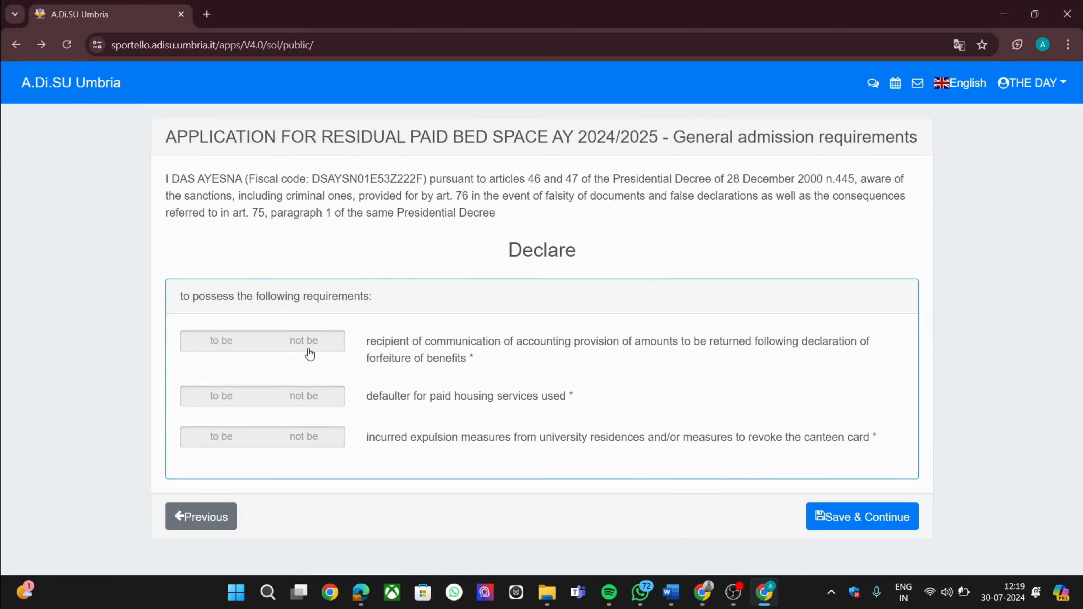
Declare no repayment notices, no housing default, and no expulsion or canteen card revocation
{"action": "left_click", "coordinate": [311, 343]}
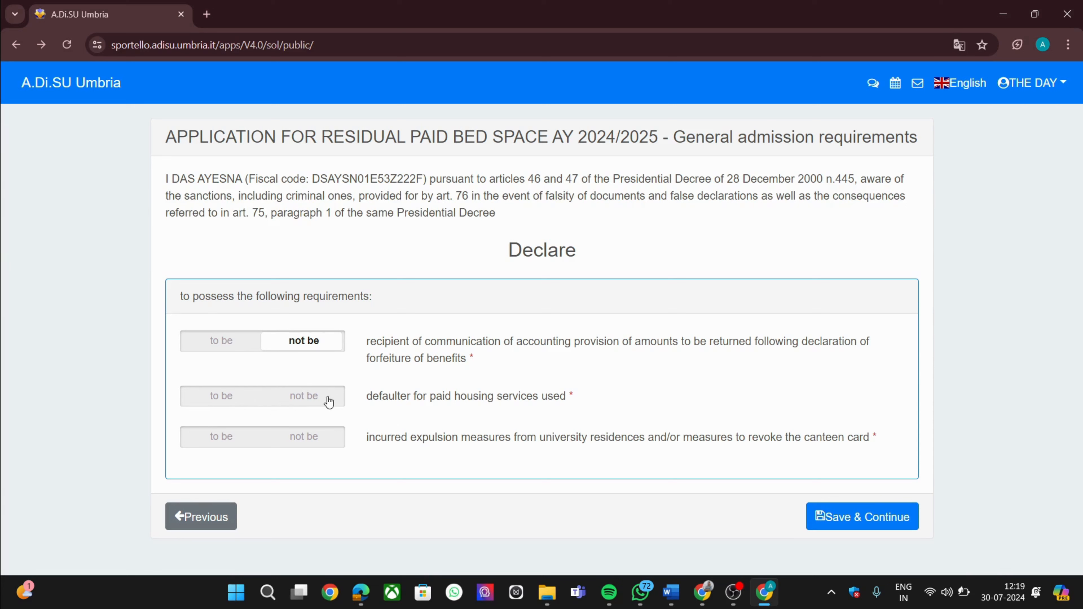
{"action": "left_click", "coordinate": [306, 398]}
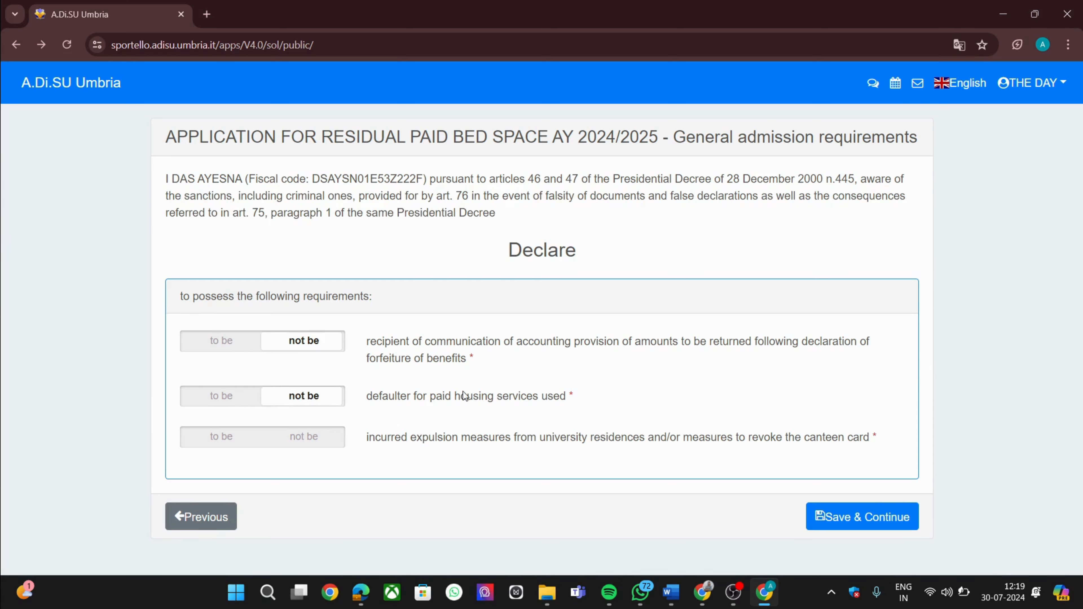
{"action": "left_click", "coordinate": [332, 439]}
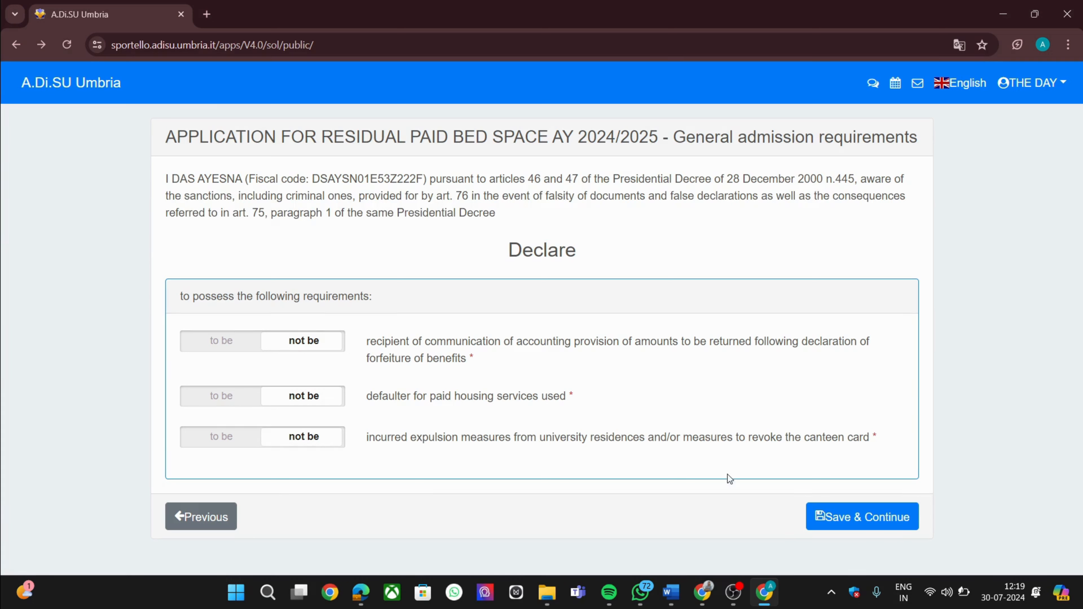
{"action": "left_click", "coordinate": [832, 519]}
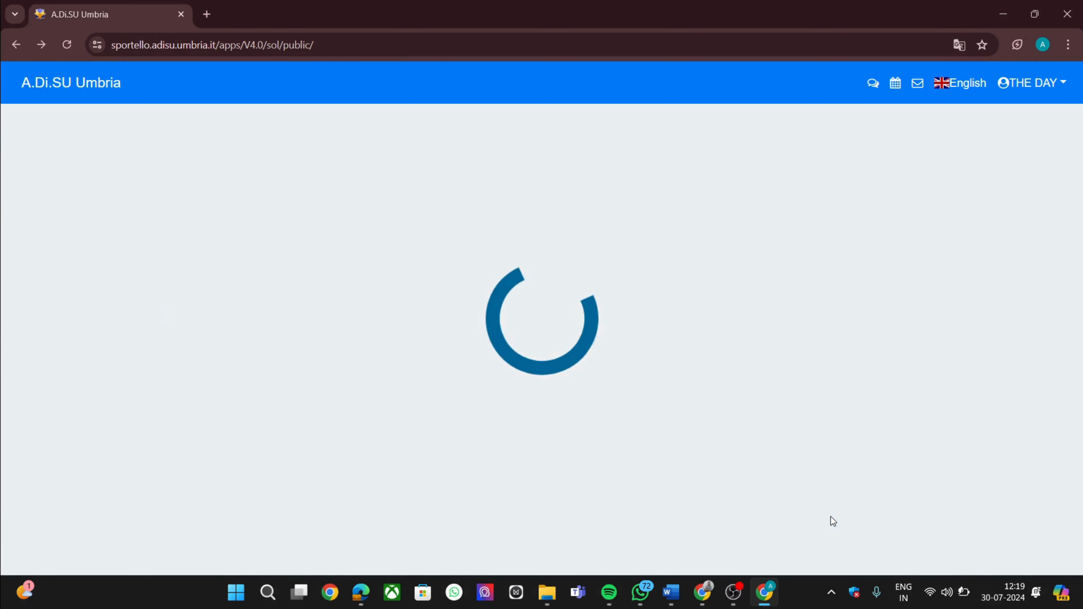
Declare the announcement read, confirm and send the bed space application, and return home
{"action": "left_click", "coordinate": [889, 424]}
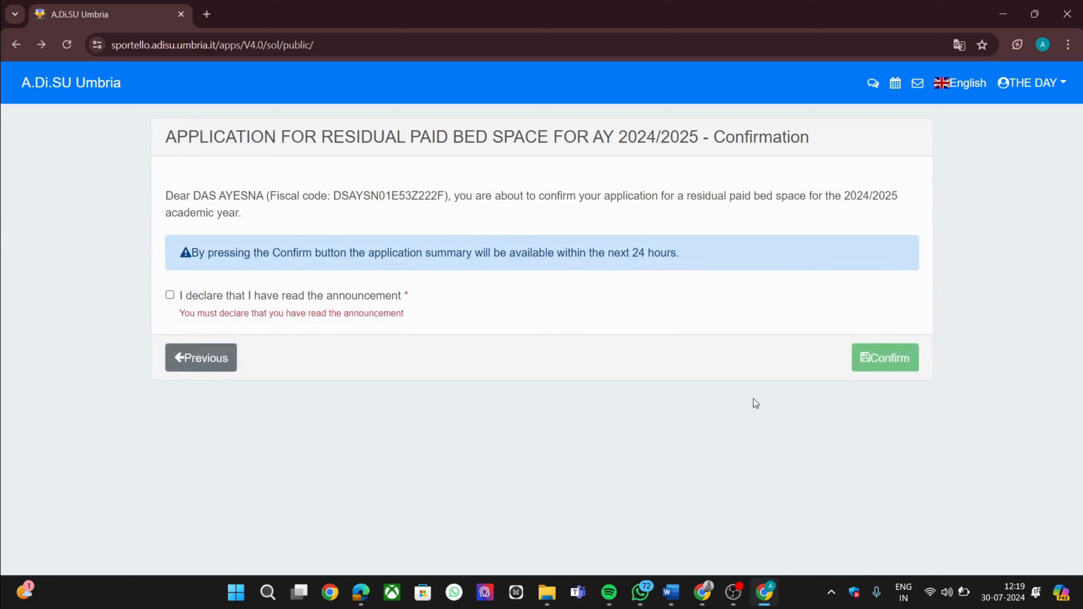
{"action": "left_click", "coordinate": [167, 297]}
{"action": "left_click", "coordinate": [888, 346]}
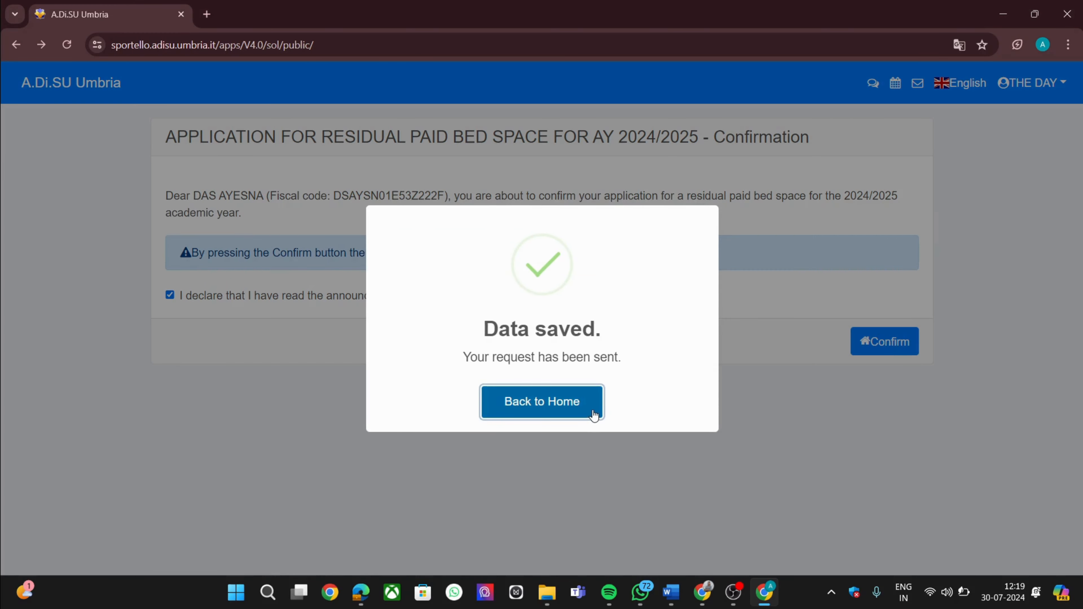
{"action": "left_click", "coordinate": [592, 411]}
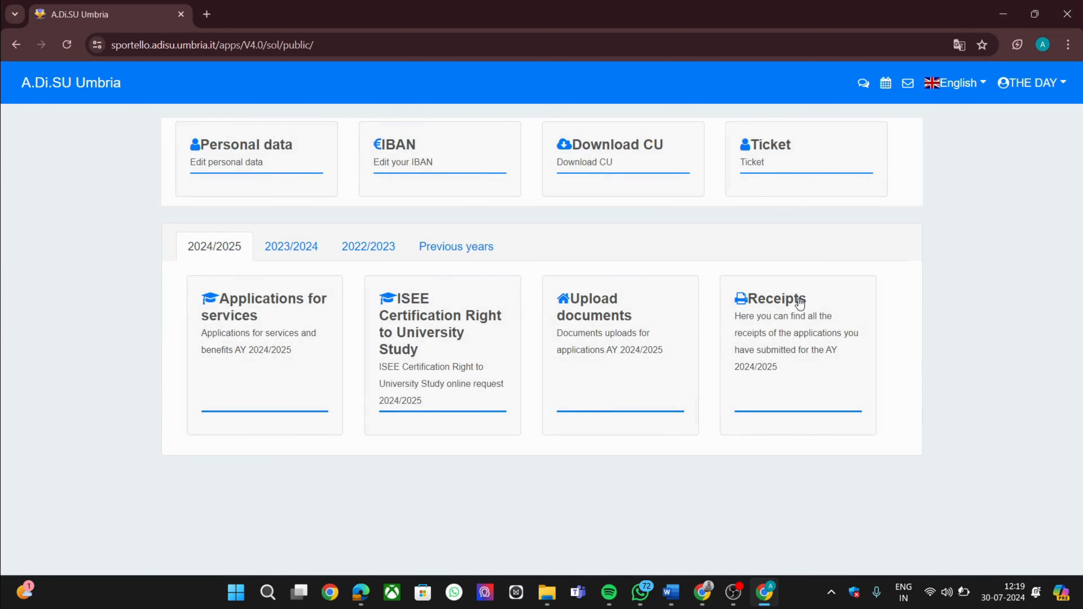
View the receipts, then reopen the 2024/2025 Applications for services list
{"action": "left_click", "coordinate": [797, 305]}
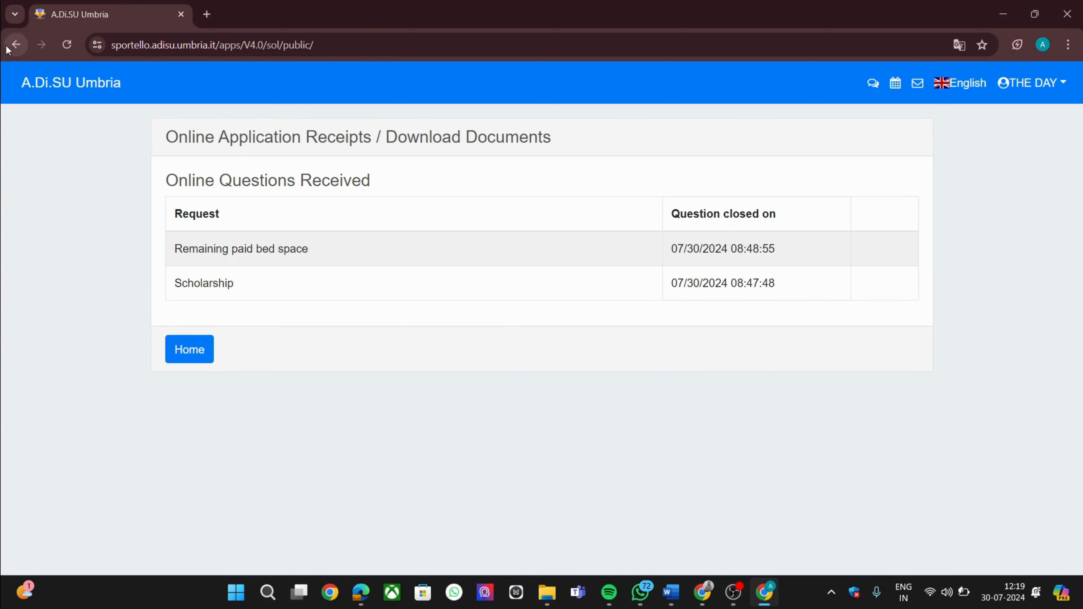
{"action": "left_click", "coordinate": [19, 50]}
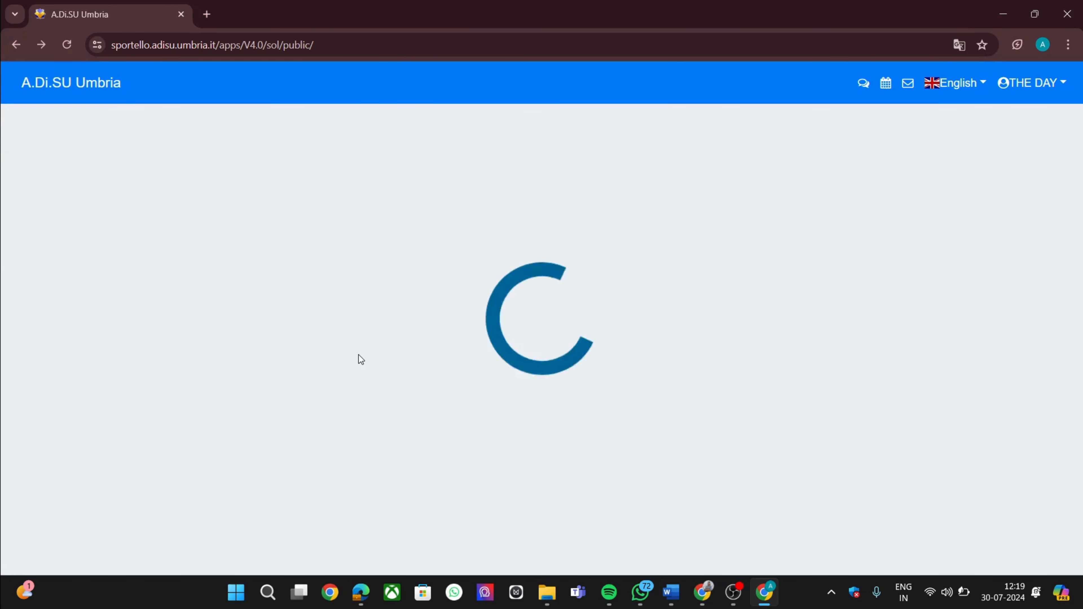
{"action": "left_click", "coordinate": [286, 310]}
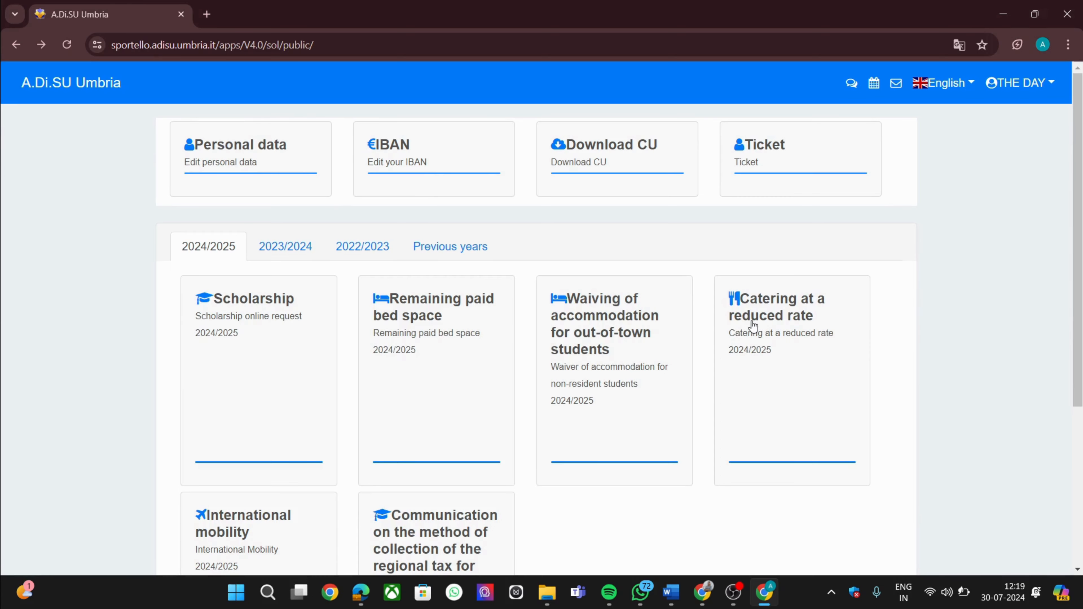
Try another service, dismiss its not-yet-active message, and reopen the receipts from home
{"action": "left_click", "coordinate": [753, 326]}
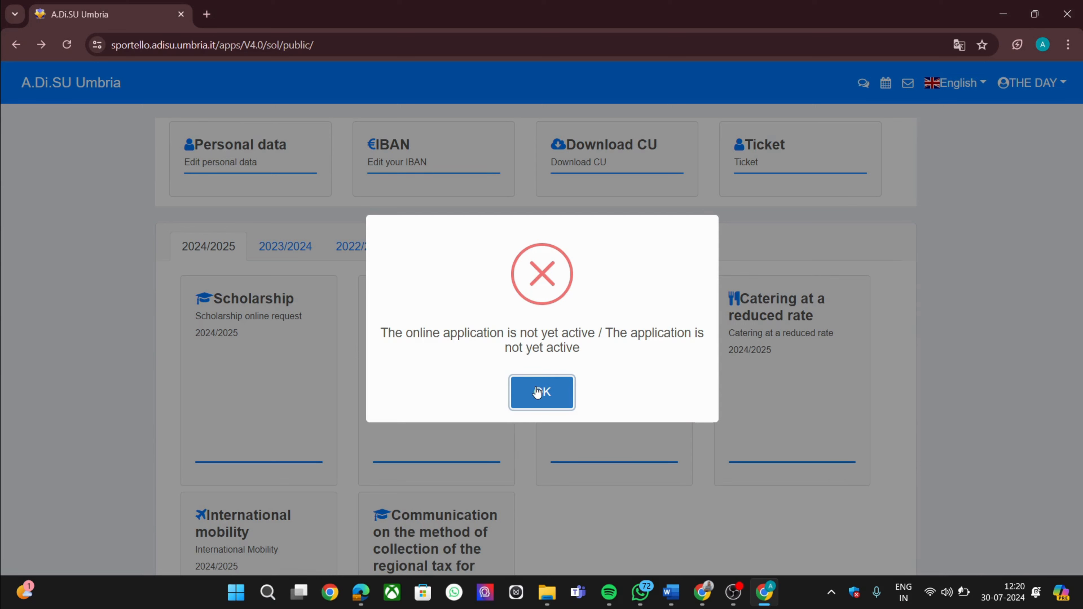
{"action": "left_click", "coordinate": [557, 393]}
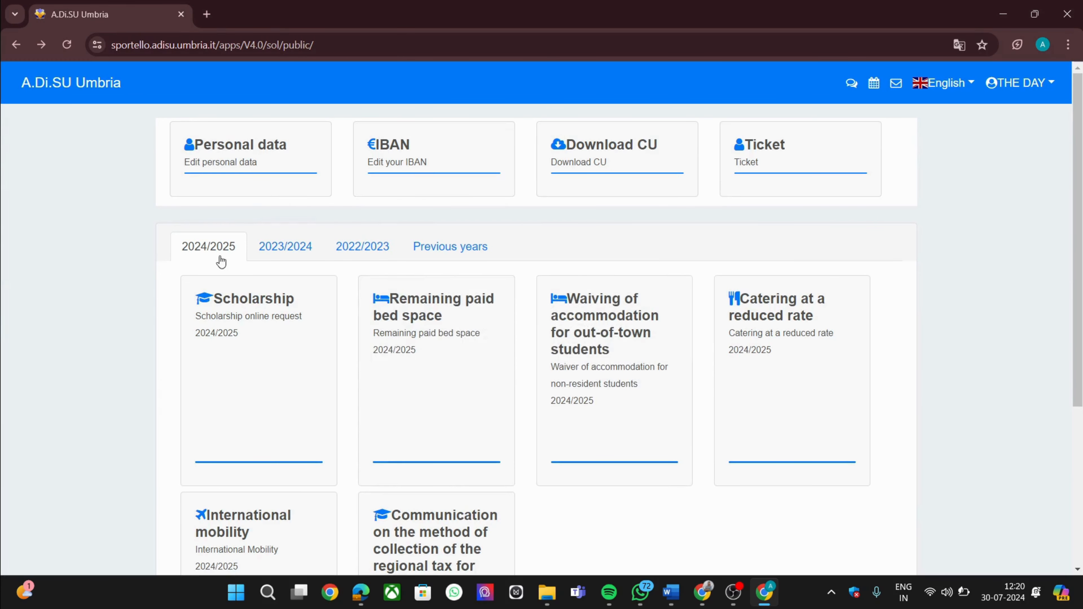
{"action": "left_click", "coordinate": [16, 44]}
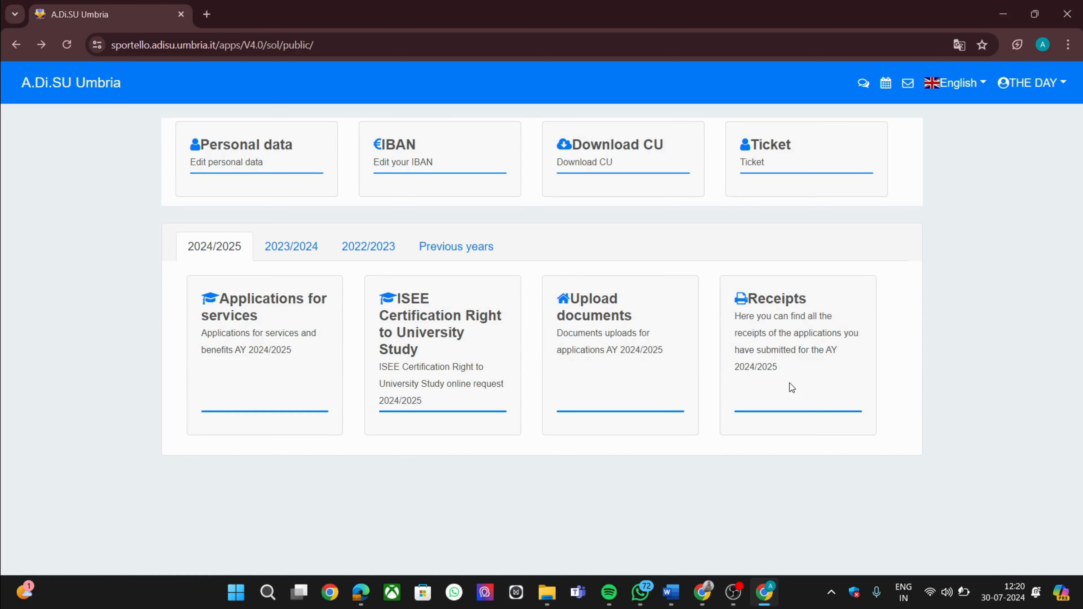
{"action": "left_click", "coordinate": [779, 308]}
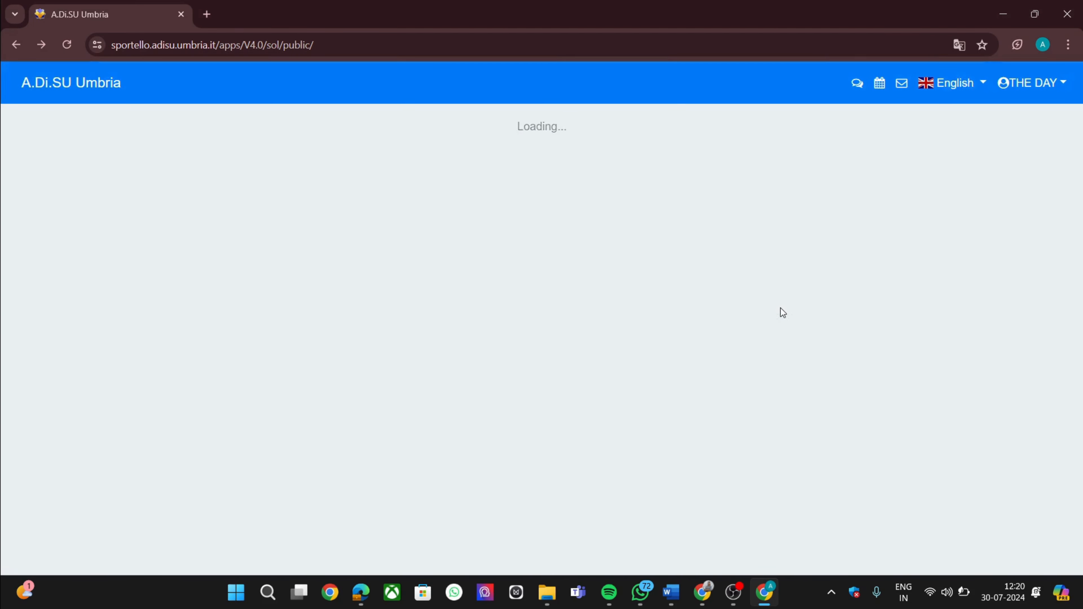